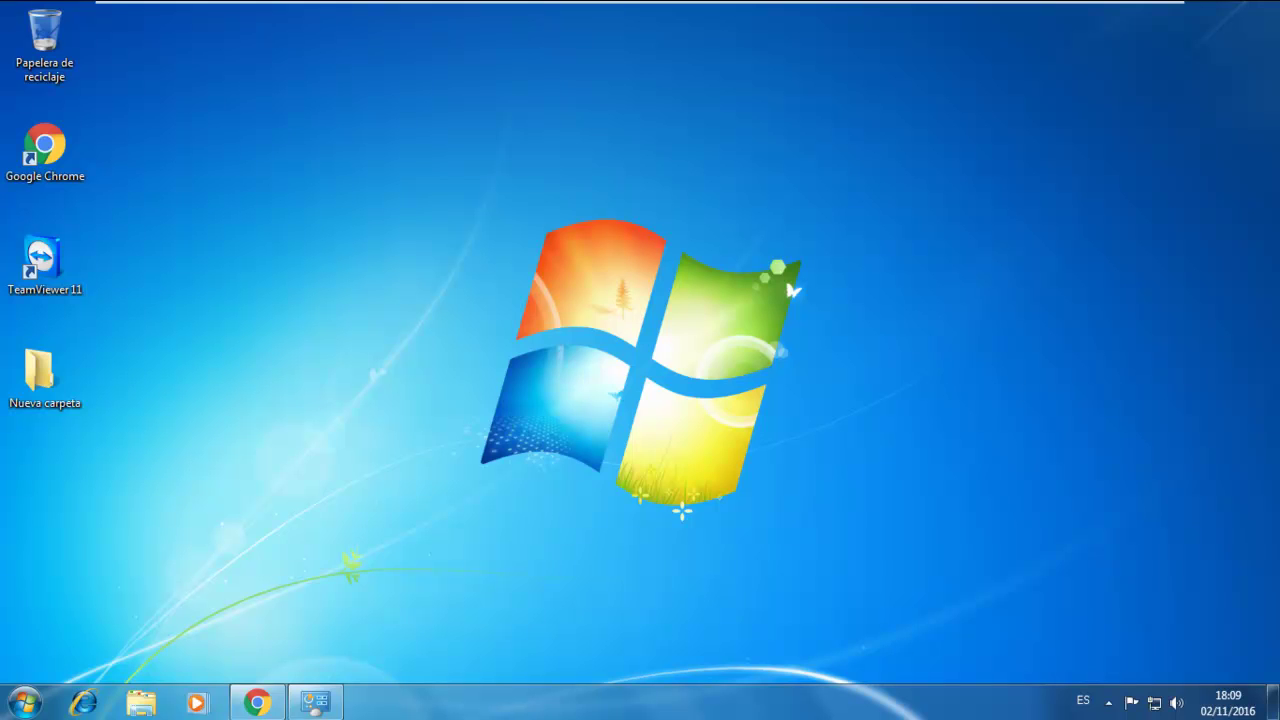
# Extract the SetupMyBusinessPOS2011 zip archive in the Descargas folder and minimize the browser window
pyautogui.moveTo(253, 707)
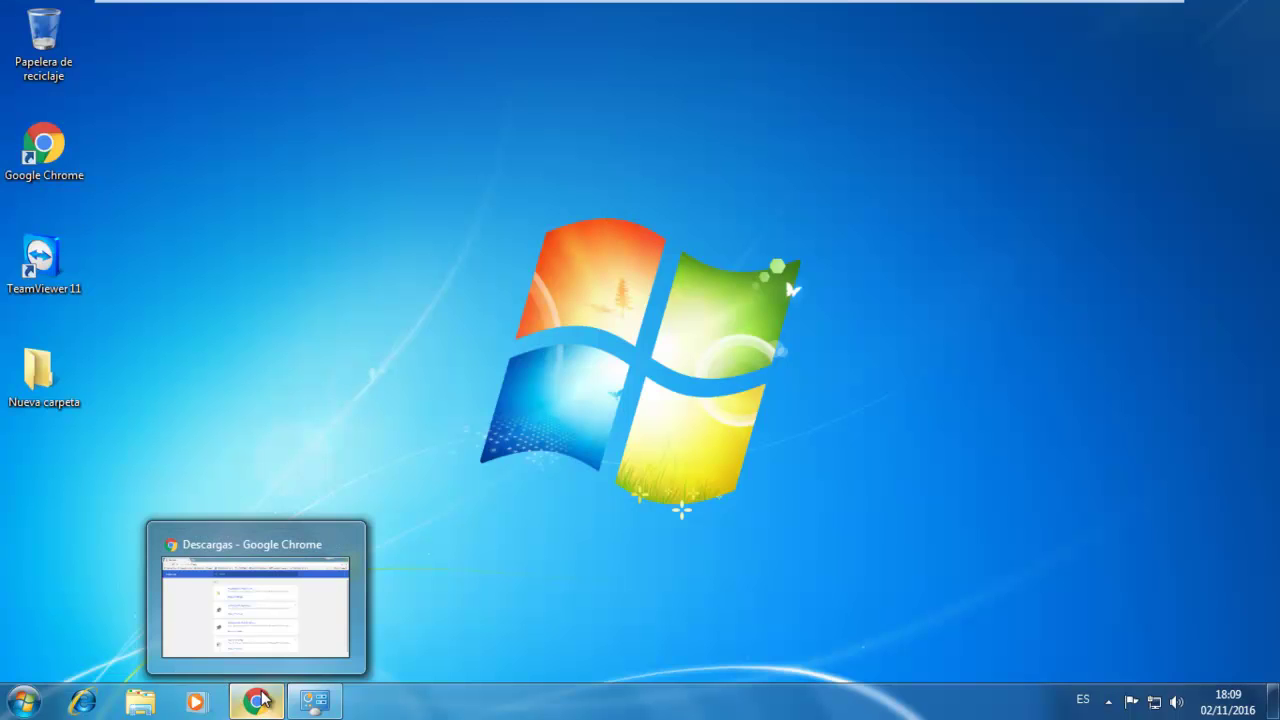
pyautogui.click(258, 700)
pyautogui.click(140, 702)
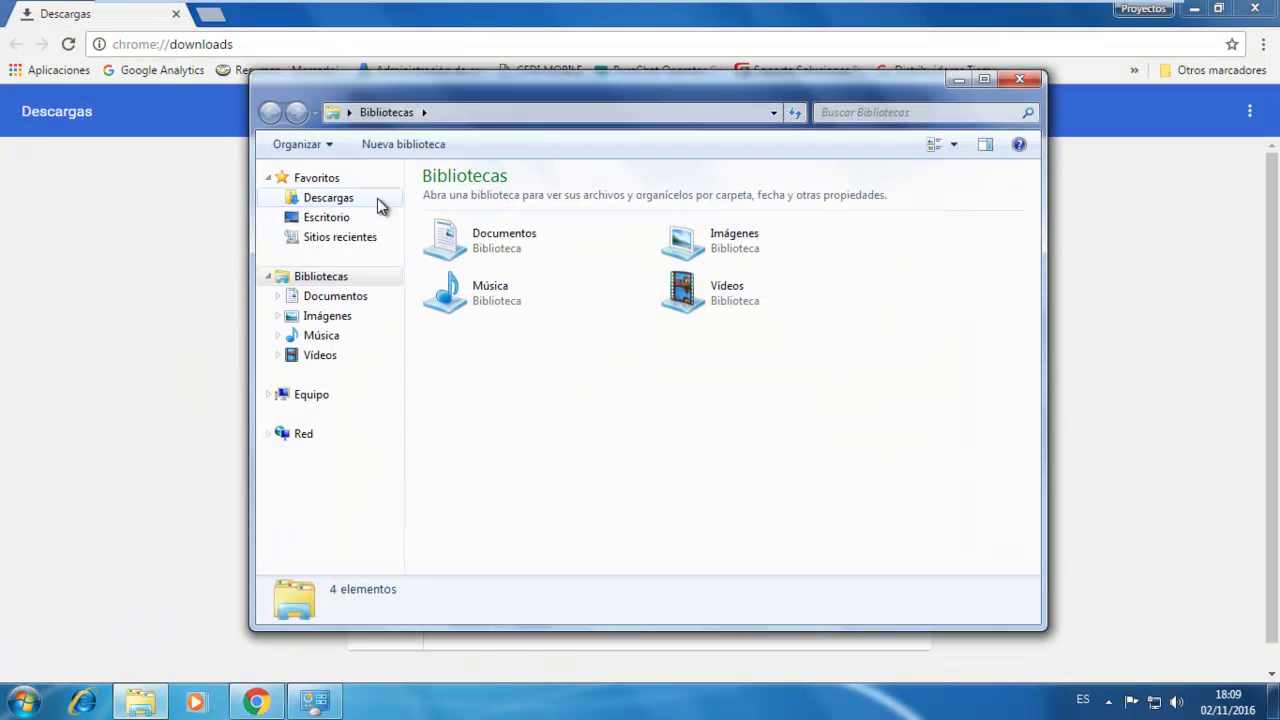
pyautogui.click(377, 198)
pyautogui.click(482, 196)
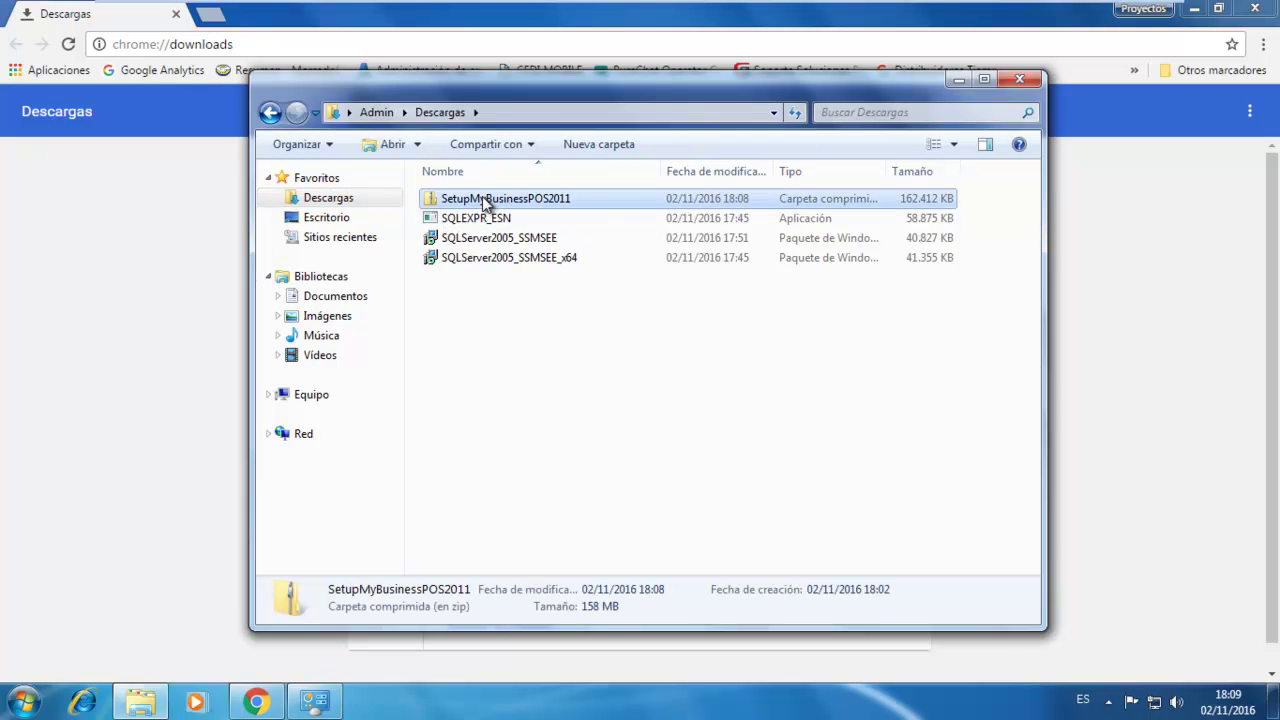
pyautogui.rightClick(482, 196)
pyautogui.click(541, 257)
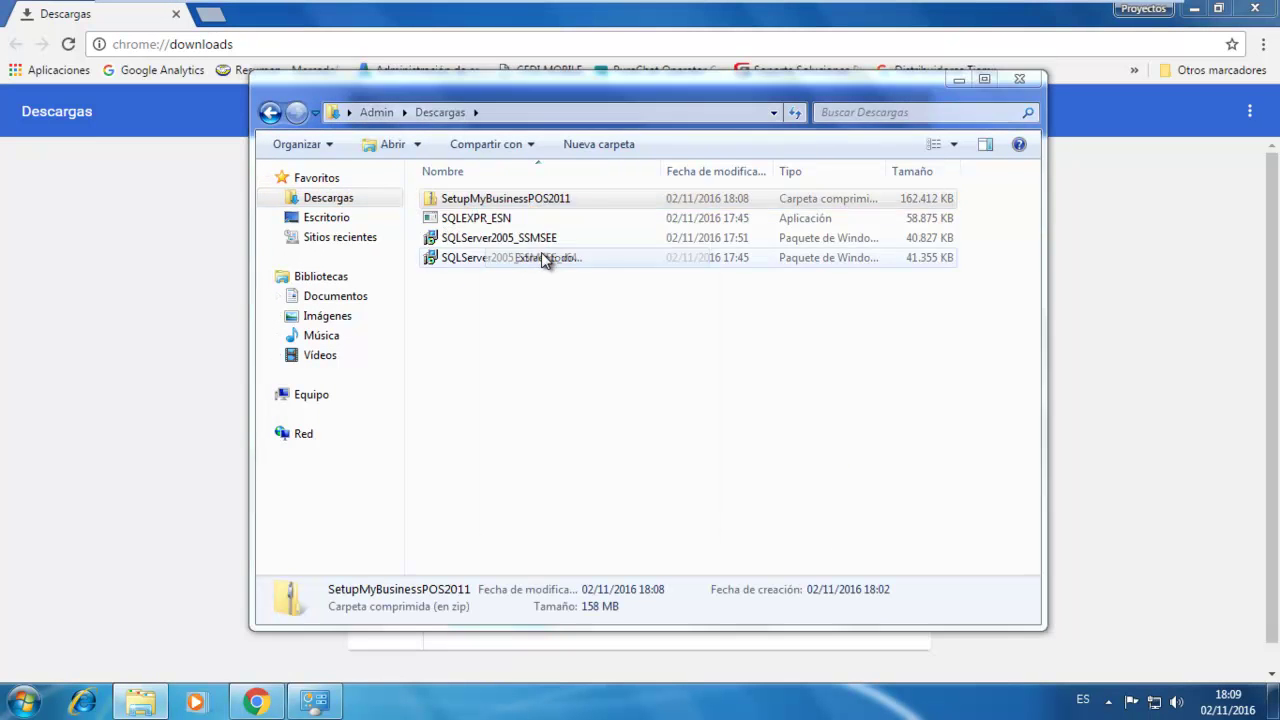
pyautogui.click(797, 539)
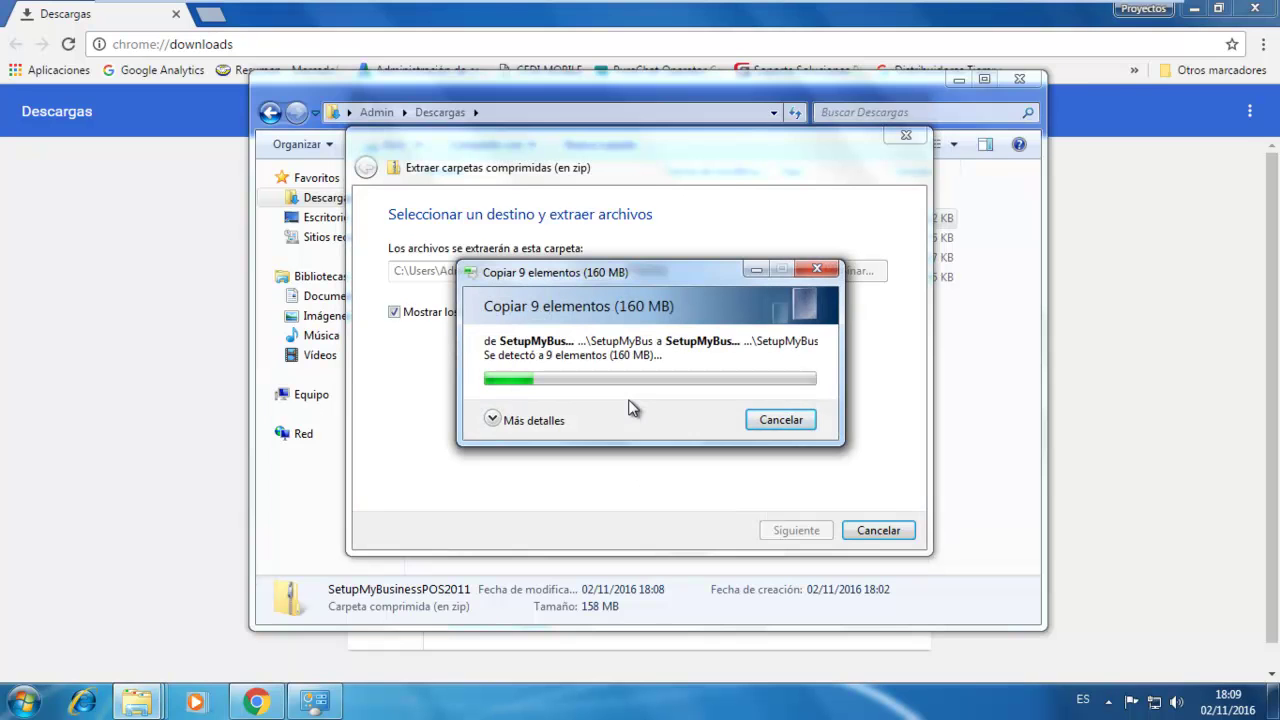
pyautogui.click(1196, 9)
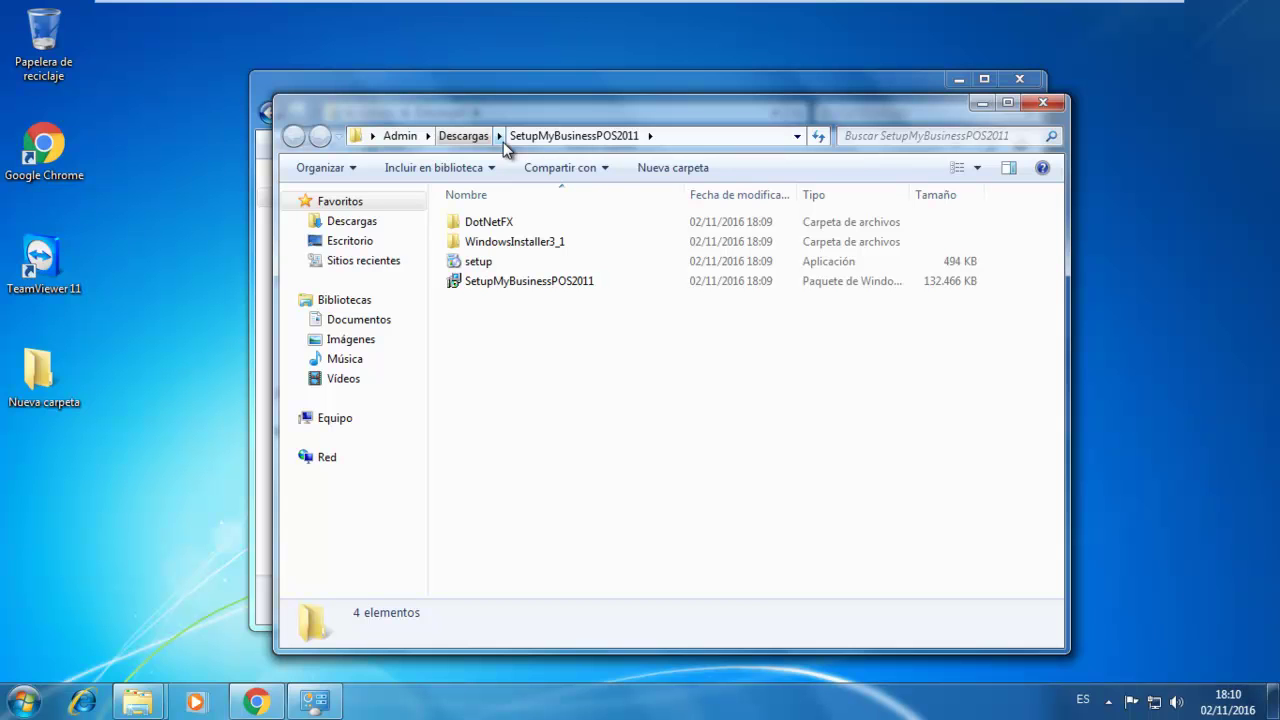
# Run the extracted setup application from the SetupMyBusinessPOS2011 folder as administrator
pyautogui.click(489, 264)
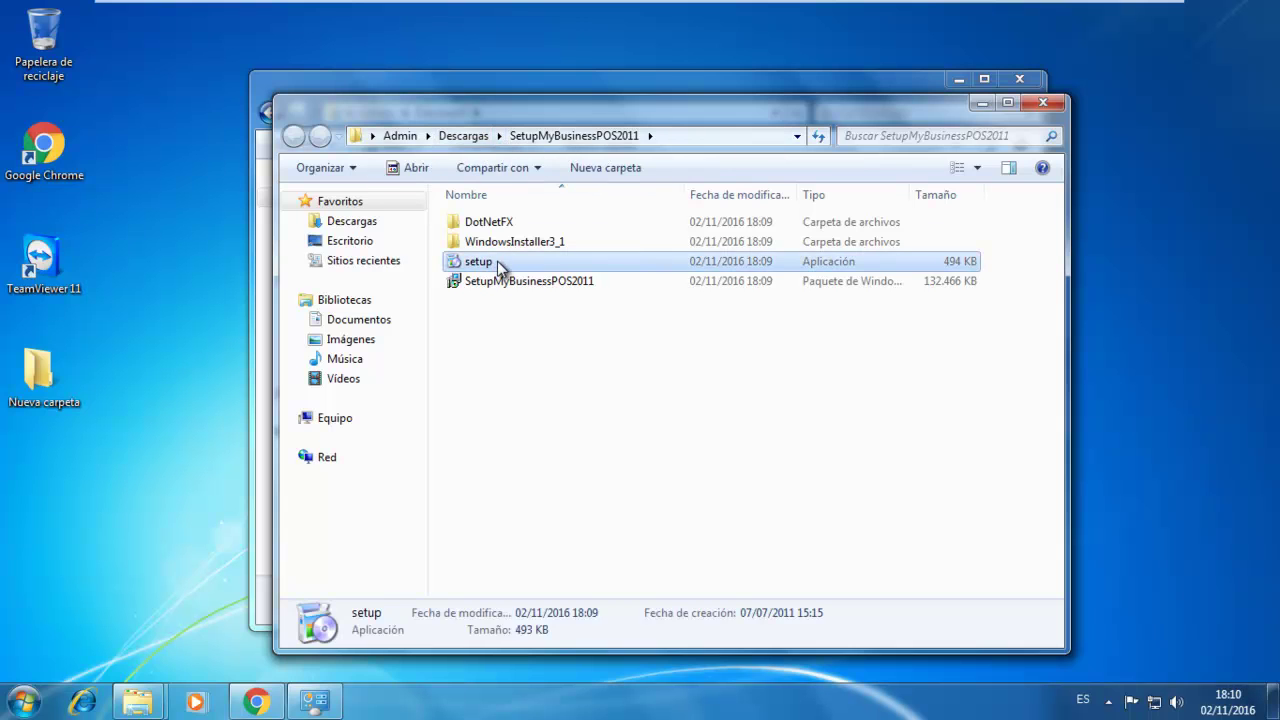
pyautogui.rightClick(497, 261)
pyautogui.click(545, 293)
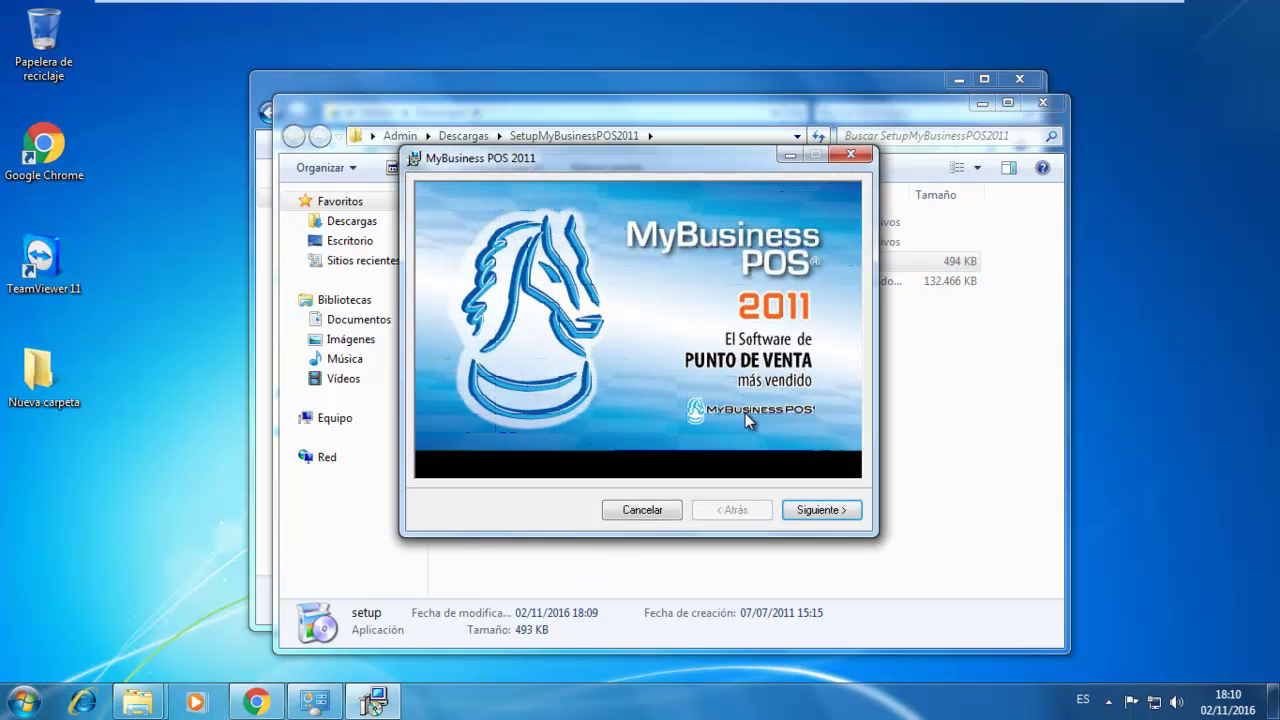
# Install MyBusiness POS 2011 as Servidor for all users in C:\Program Files\MyBusiness POS 2011\
pyautogui.click(821, 511)
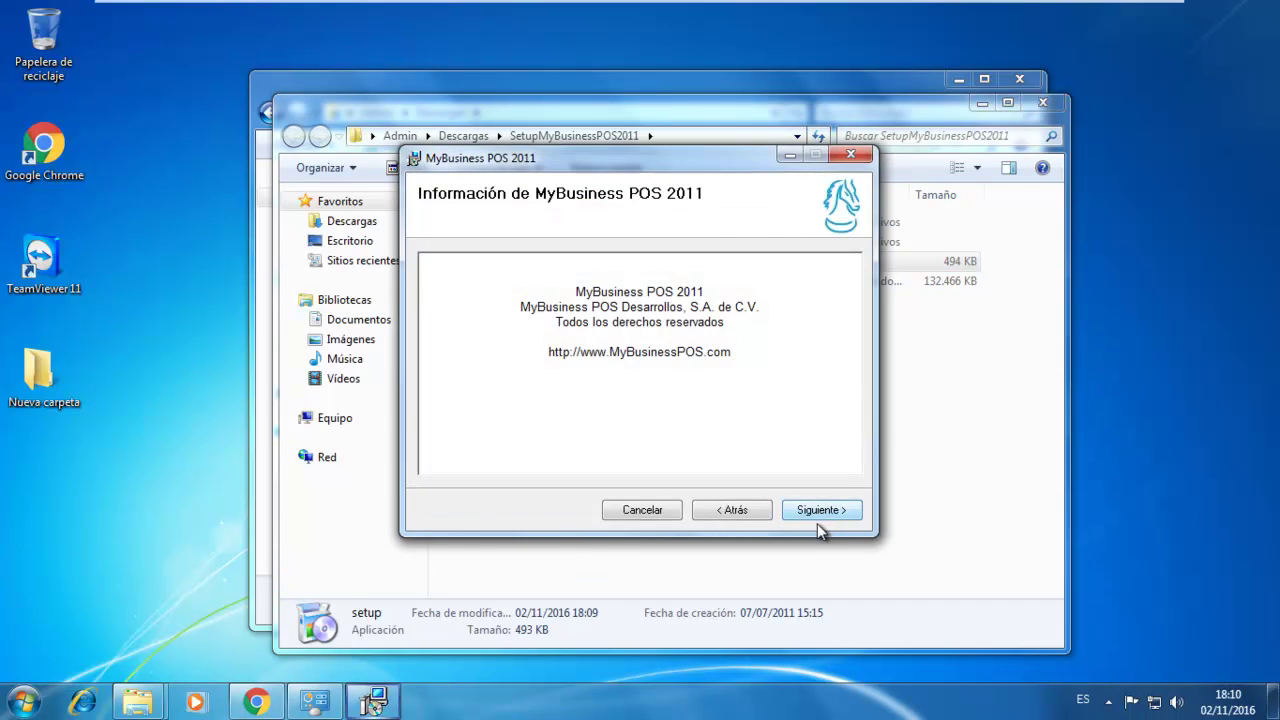
pyautogui.click(821, 511)
pyautogui.click(821, 511)
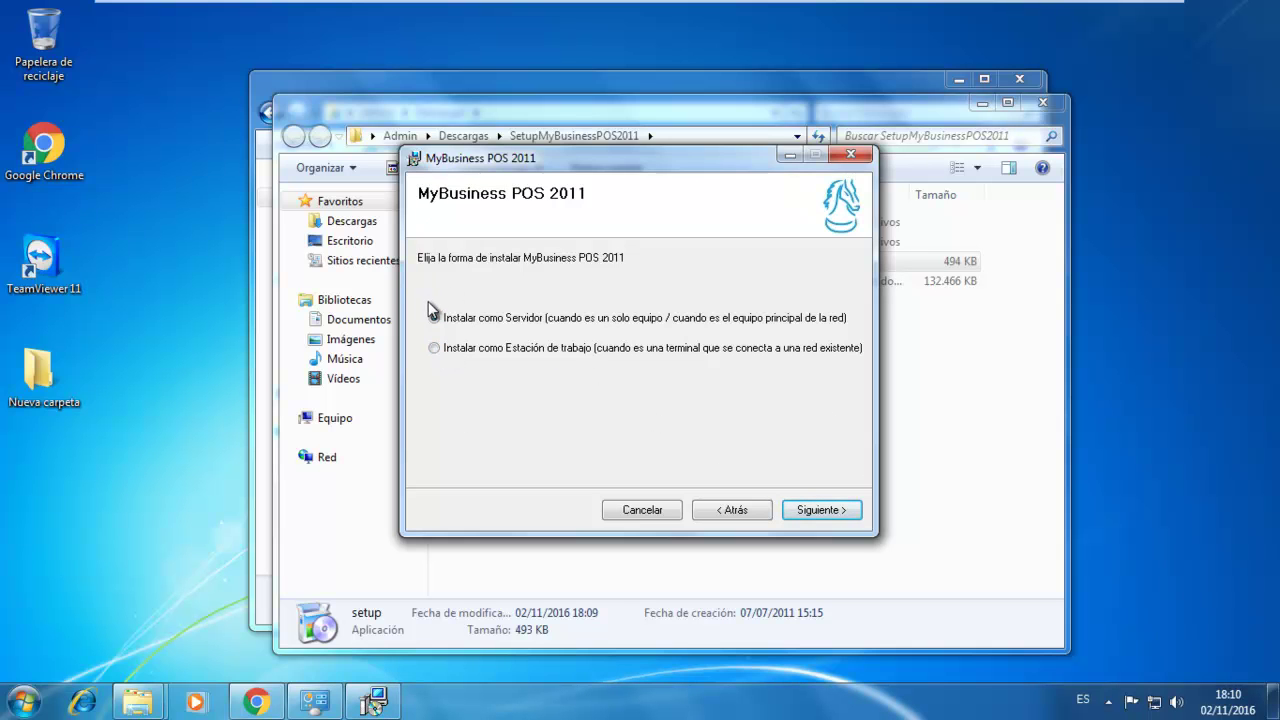
pyautogui.click(822, 510)
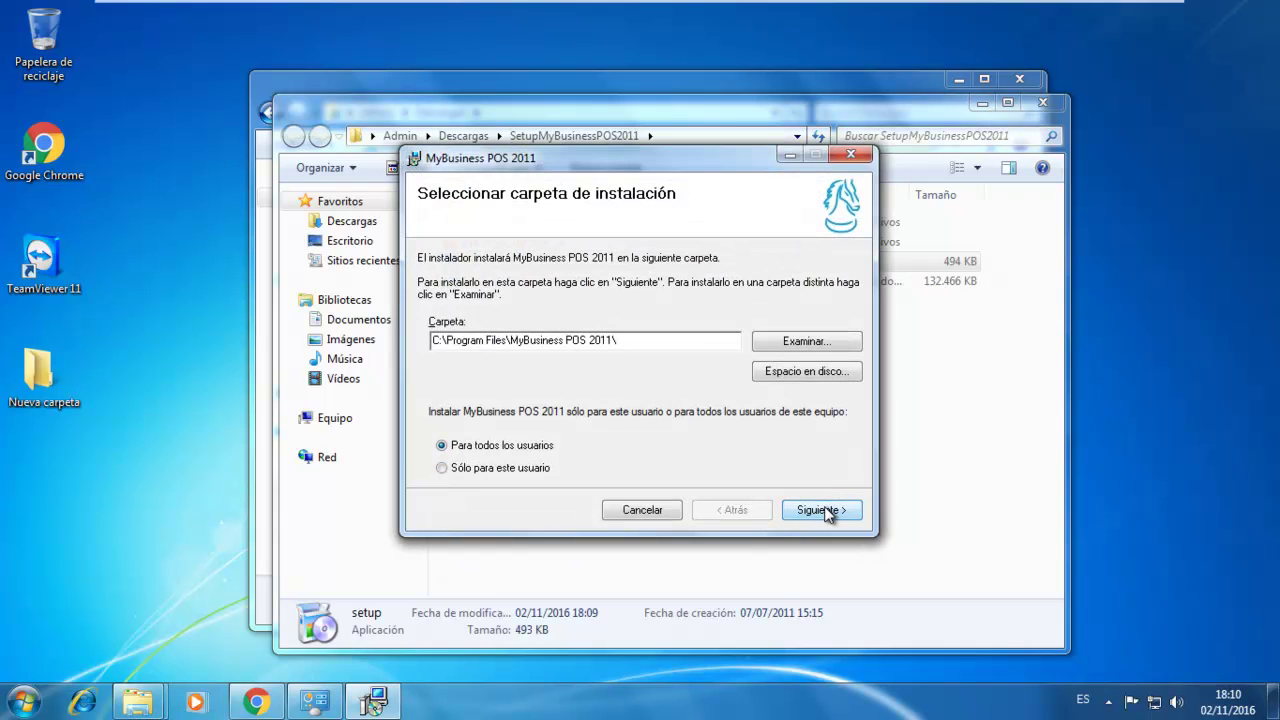
pyautogui.click(824, 512)
pyautogui.click(820, 512)
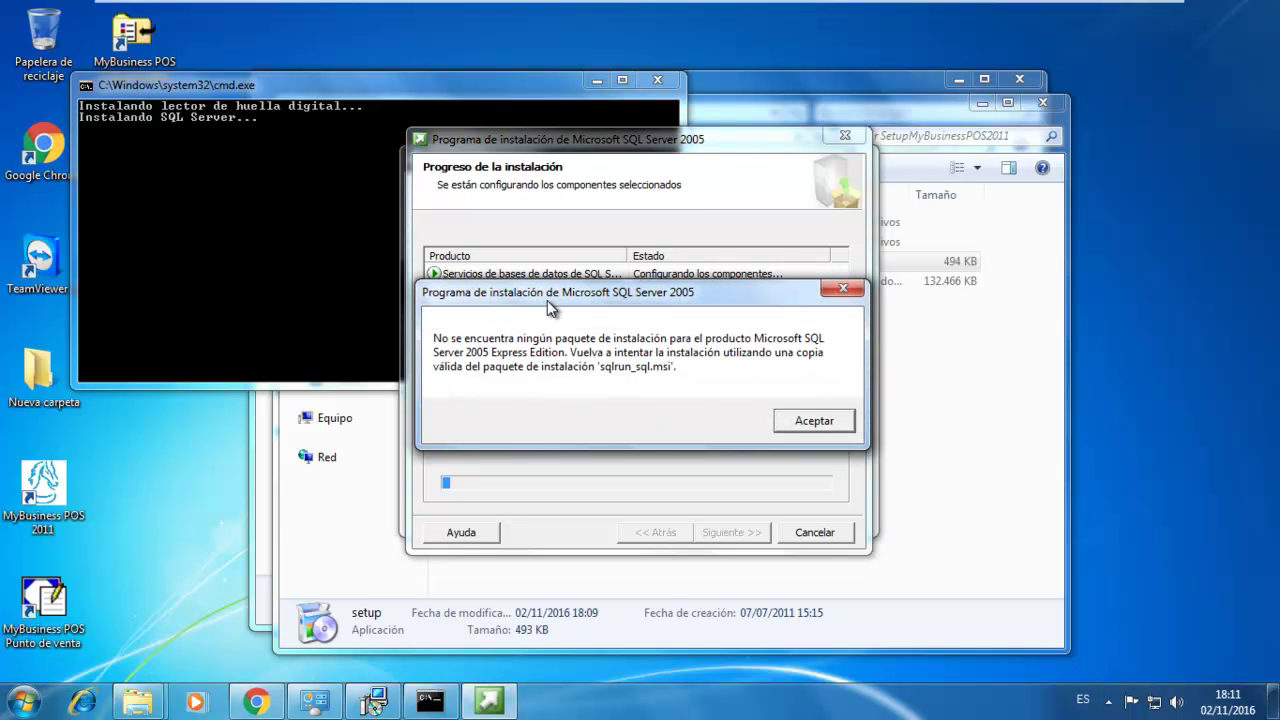
# Dismiss the SQL Server 2005 setup message, finish that wizard and close the MyBusiness POS 2011 installer
pyautogui.click(811, 428)
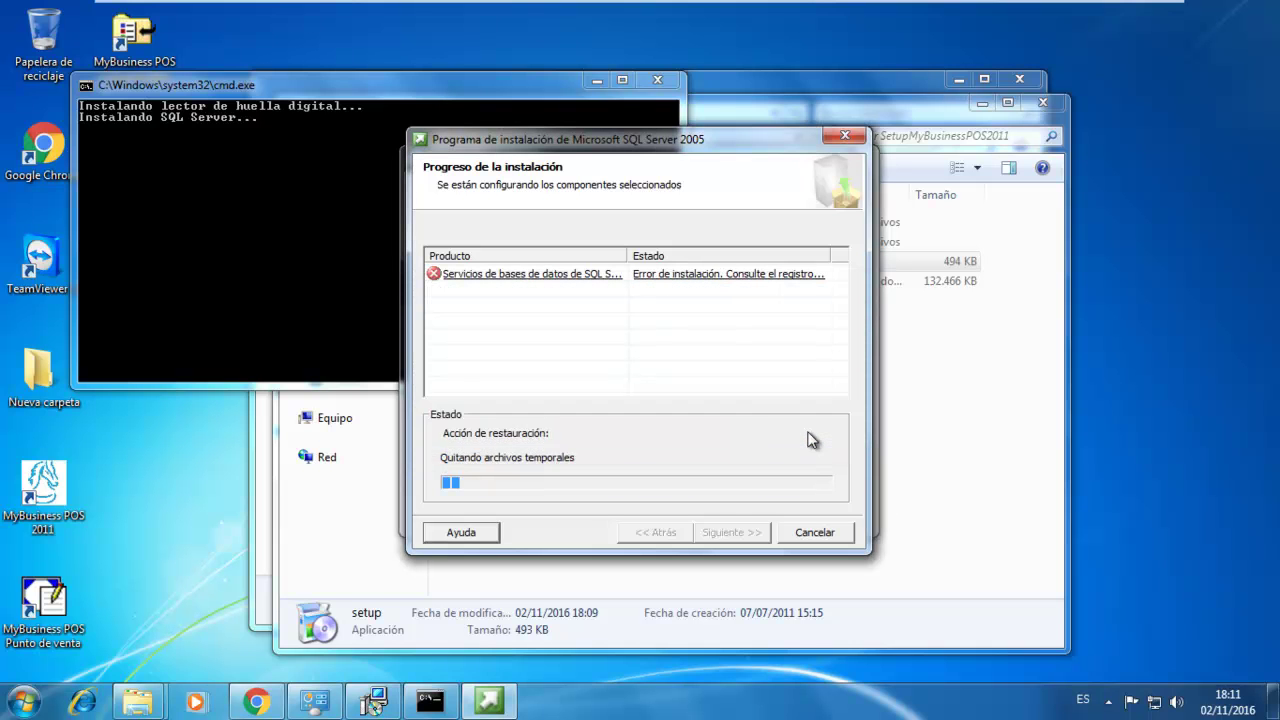
pyautogui.click(737, 532)
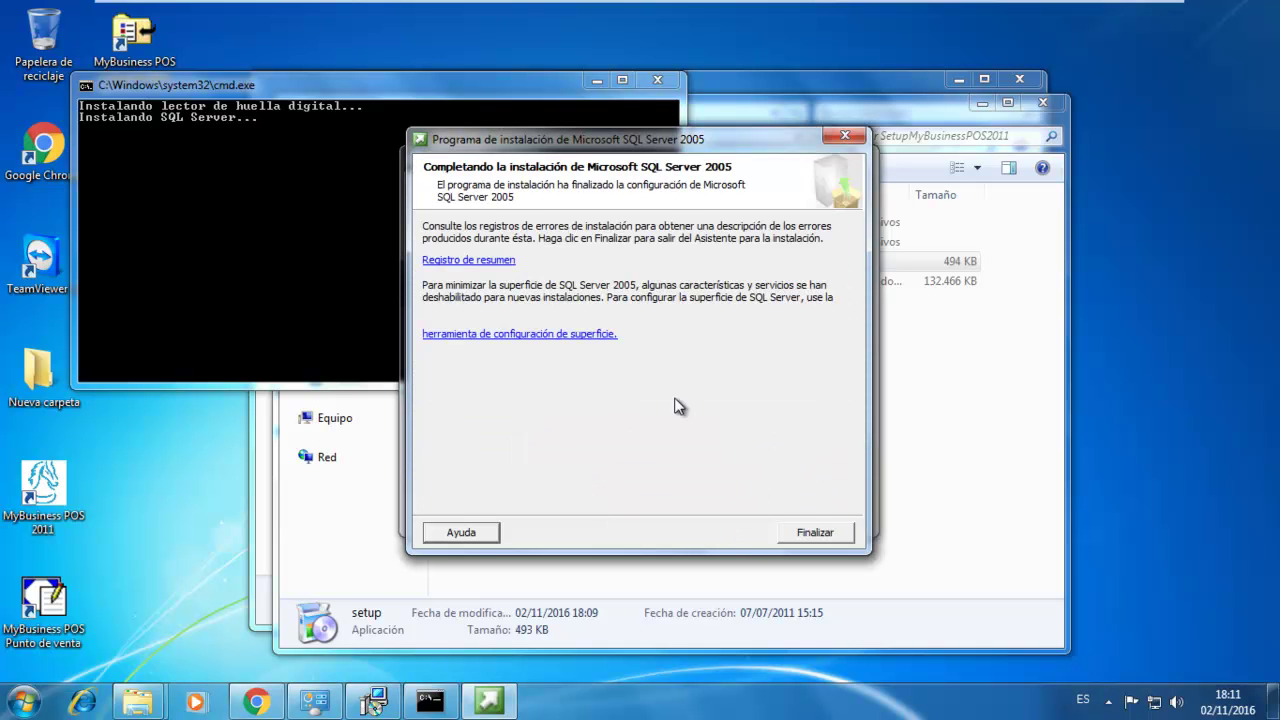
pyautogui.click(818, 531)
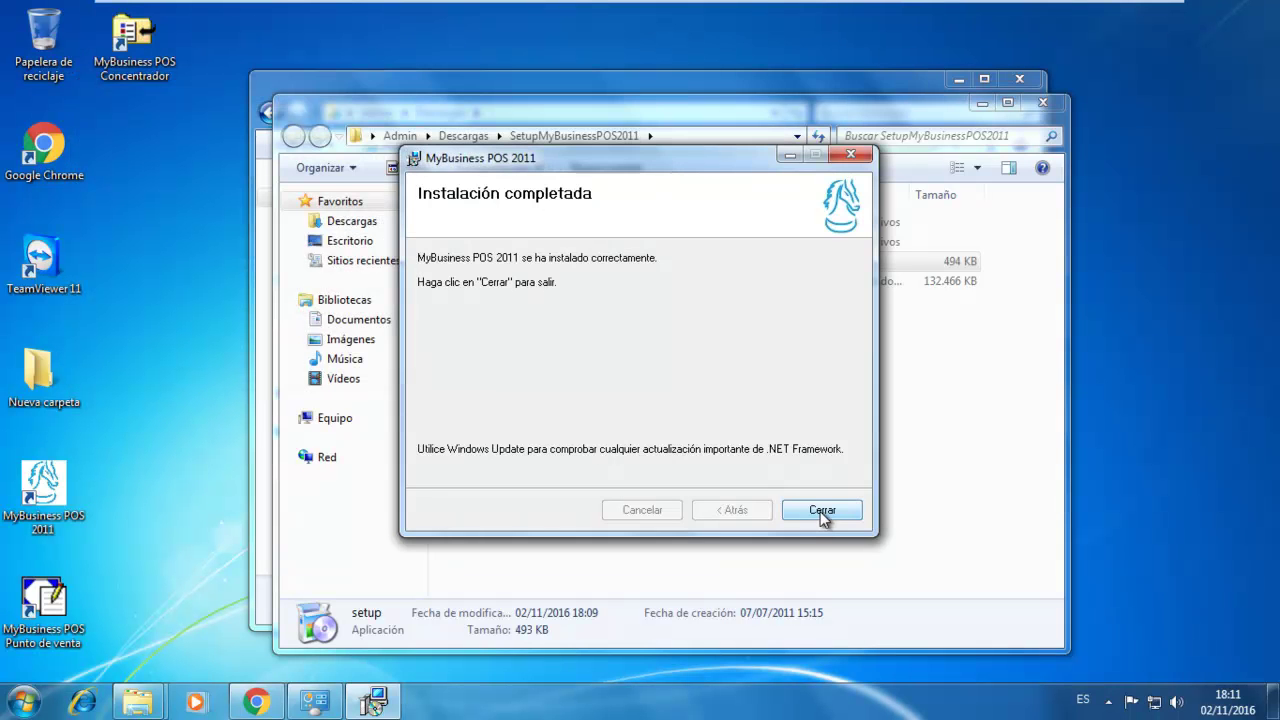
pyautogui.click(820, 511)
# Check the database files in the MyBusinessDatabase folder on drive C:, and close the folder window
pyautogui.click(337, 420)
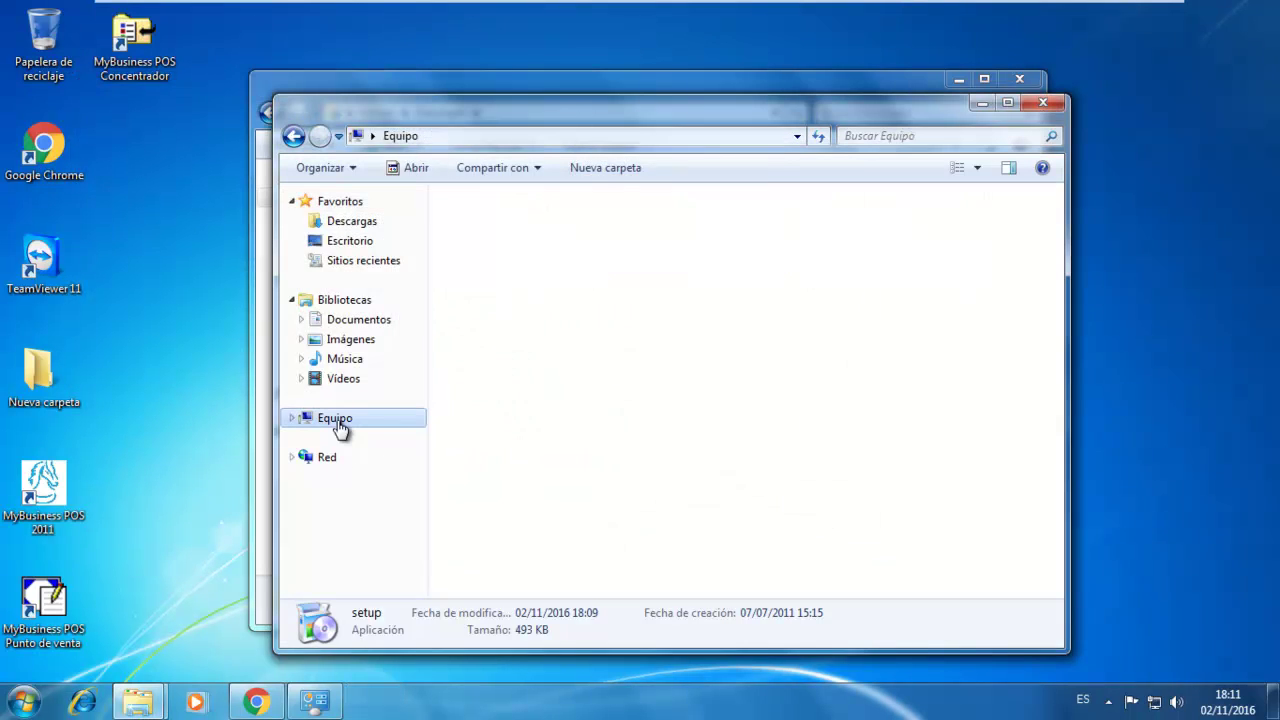
pyautogui.doubleClick(507, 250)
pyautogui.doubleClick(508, 248)
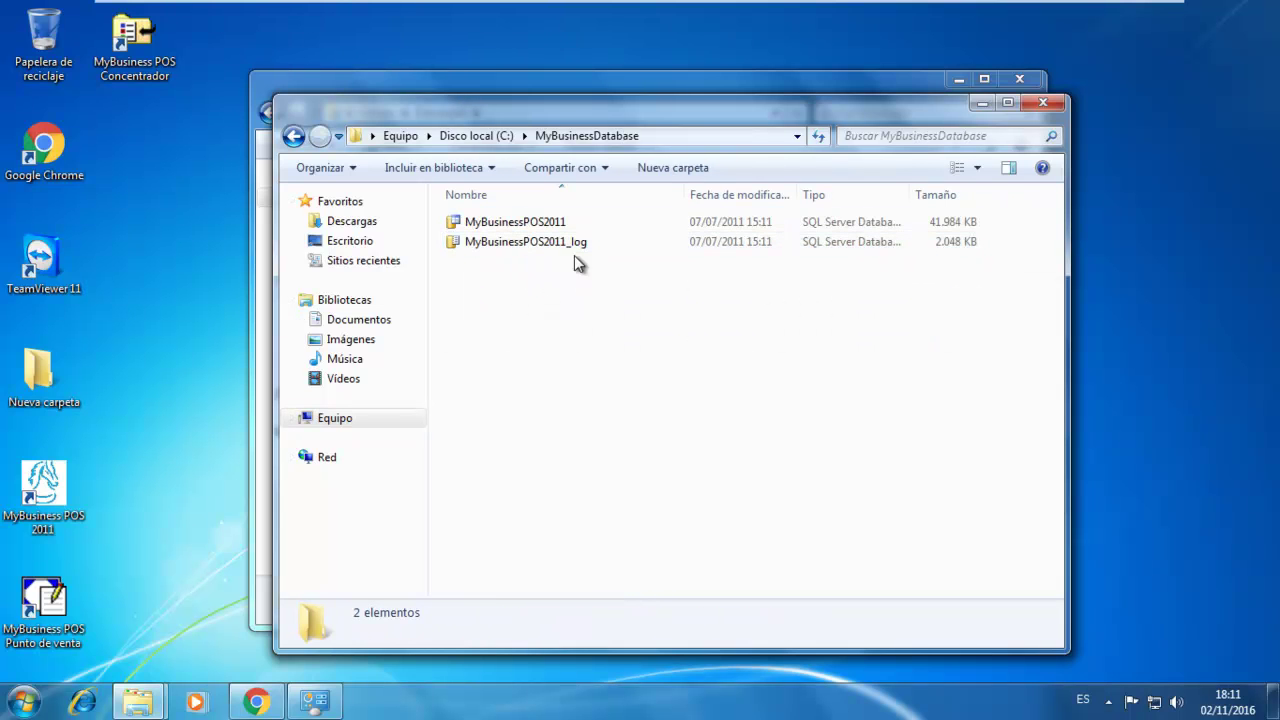
pyautogui.click(1028, 100)
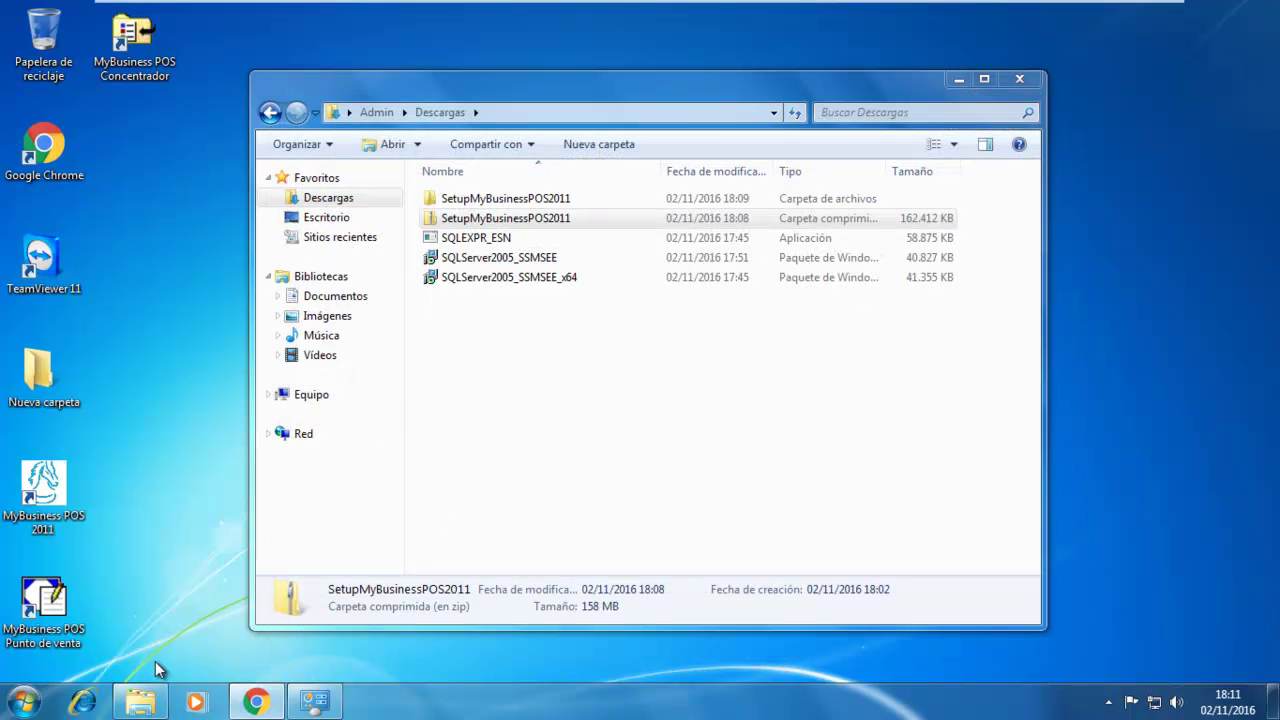
# Run SQL Server Management Studio Express as administrator and connect to the SQLEXPRESS server
pyautogui.click(24, 700)
pyautogui.click(60, 618)
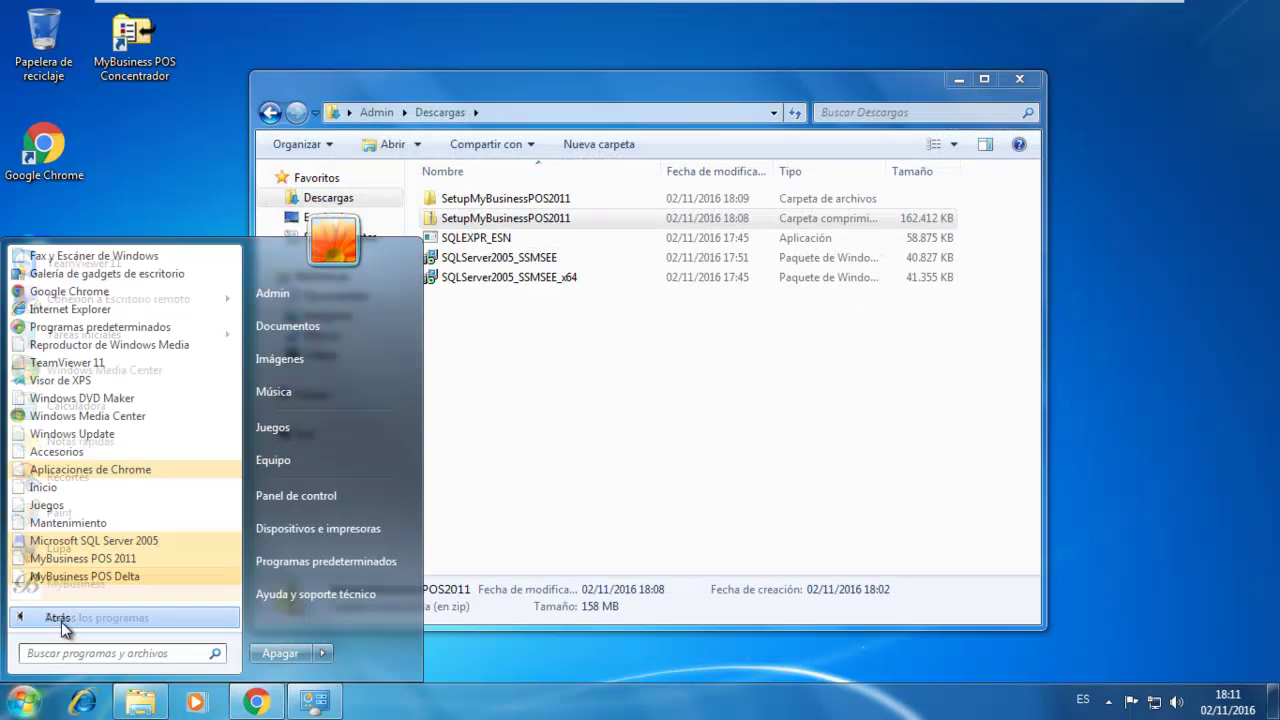
pyautogui.click(82, 541)
pyautogui.rightClick(84, 556)
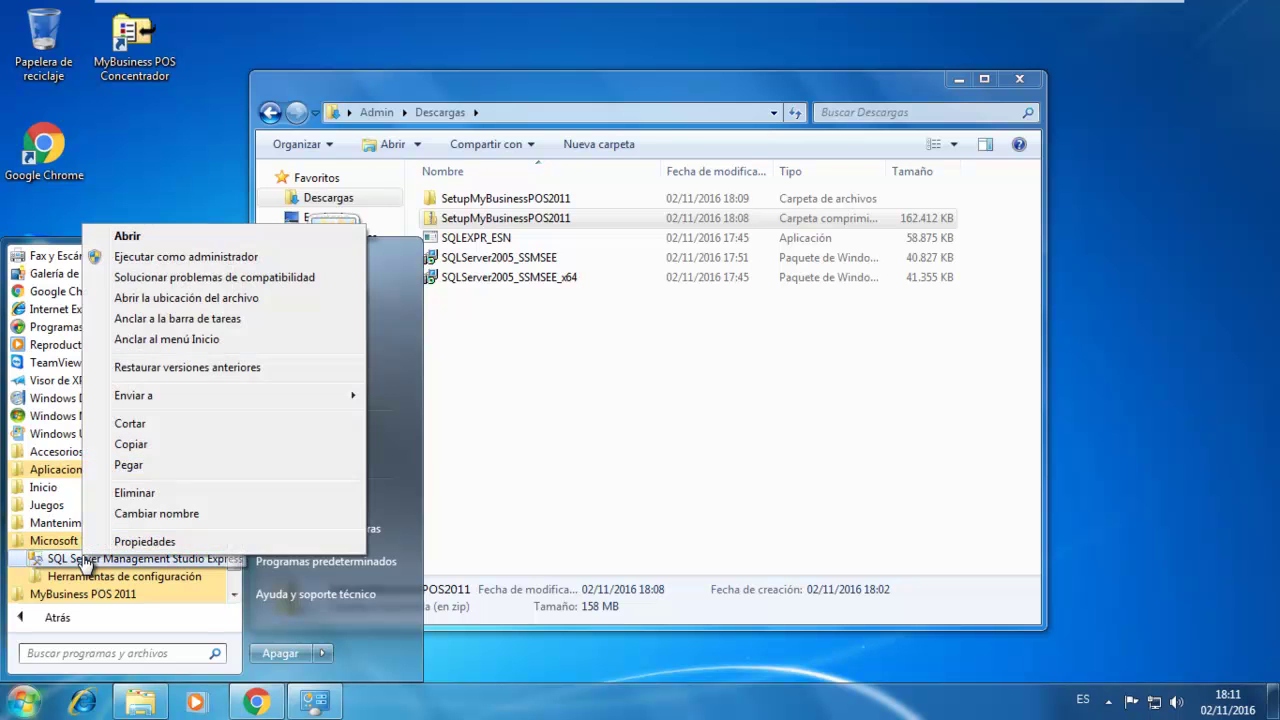
pyautogui.click(206, 262)
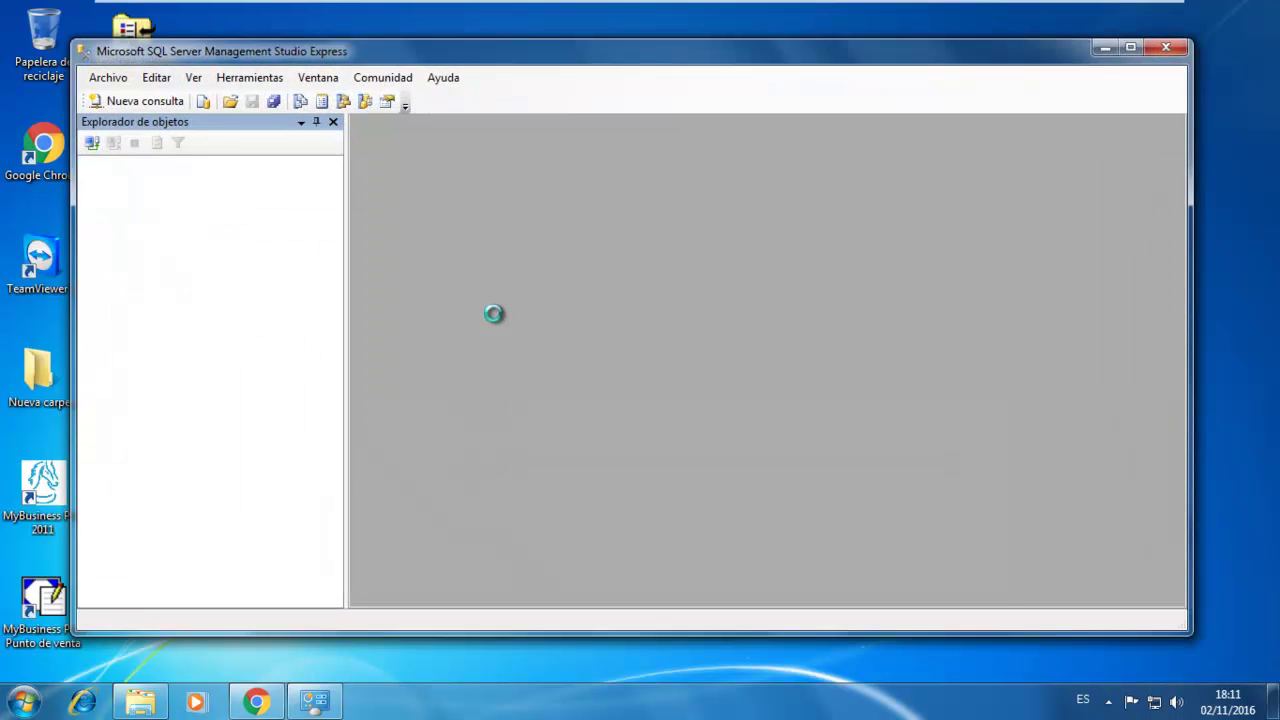
pyautogui.click(540, 380)
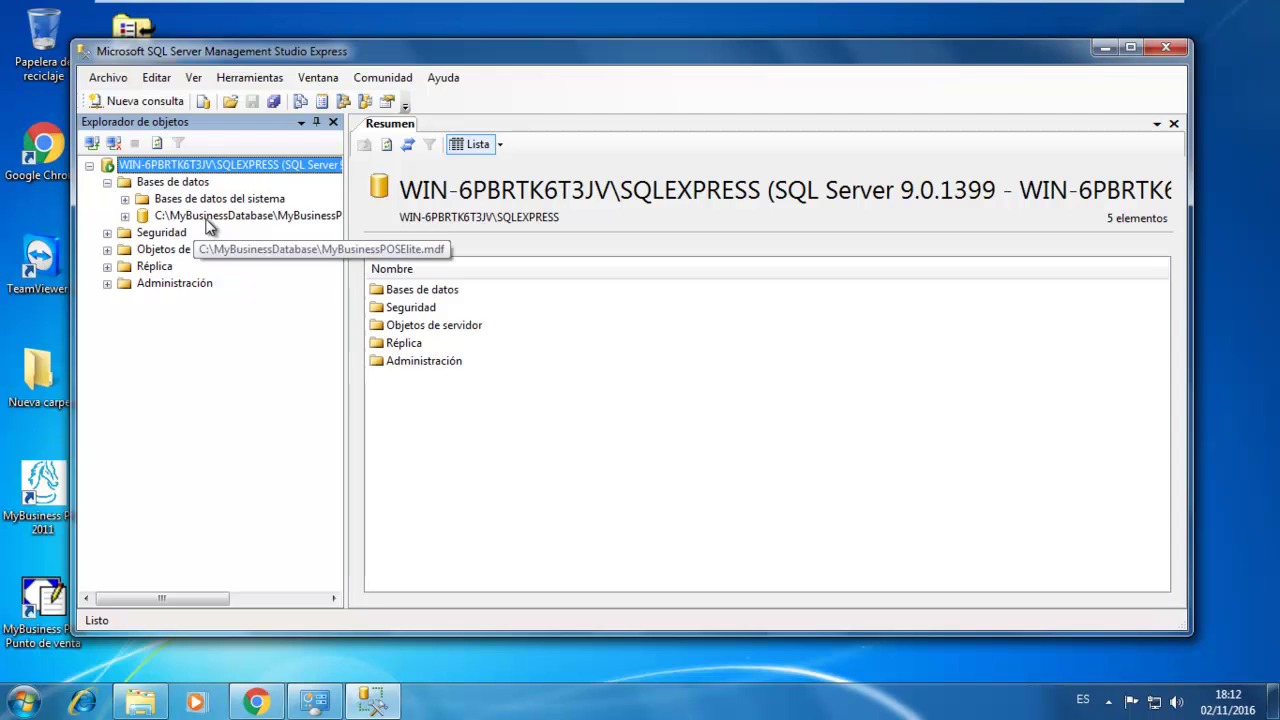
# Delete the MyBusinessPOSElite.mdf database from the server, including its backup and restore history information
pyautogui.click(215, 216)
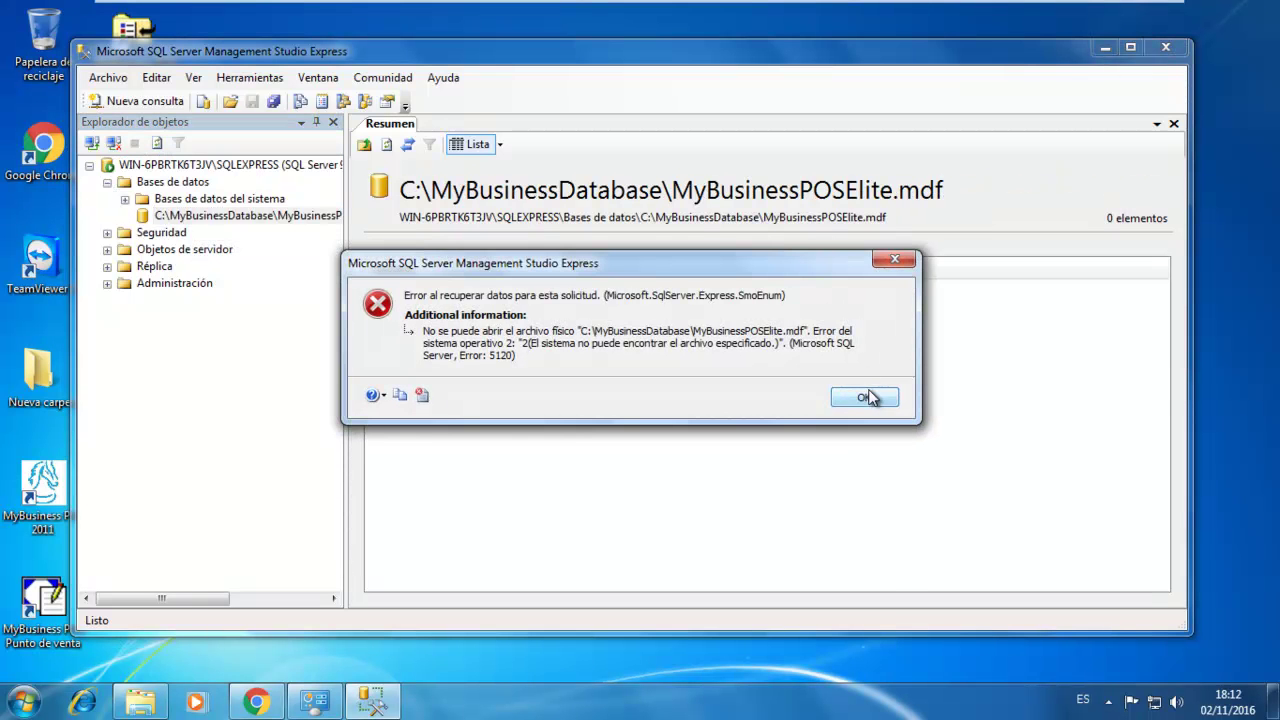
pyautogui.click(855, 393)
pyautogui.moveTo(346, 191); pyautogui.dragTo(443, 191)
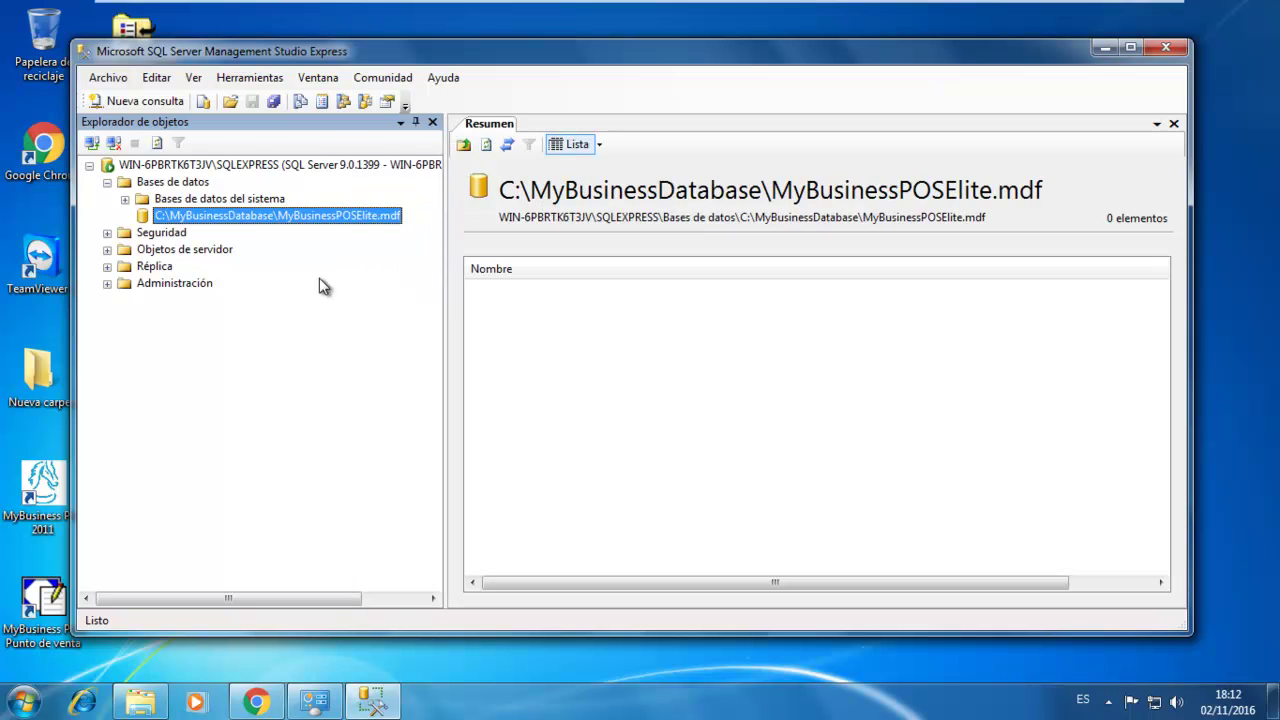
pyautogui.rightClick(244, 222)
pyautogui.click(296, 347)
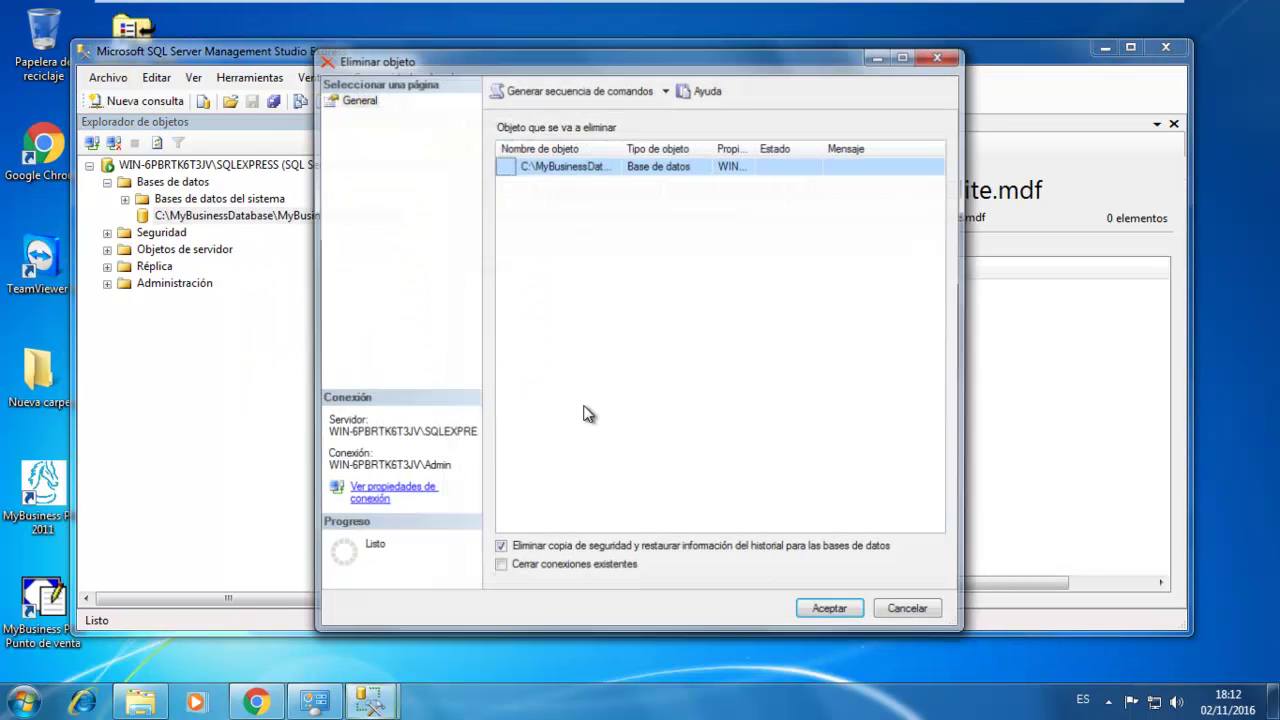
pyautogui.click(836, 611)
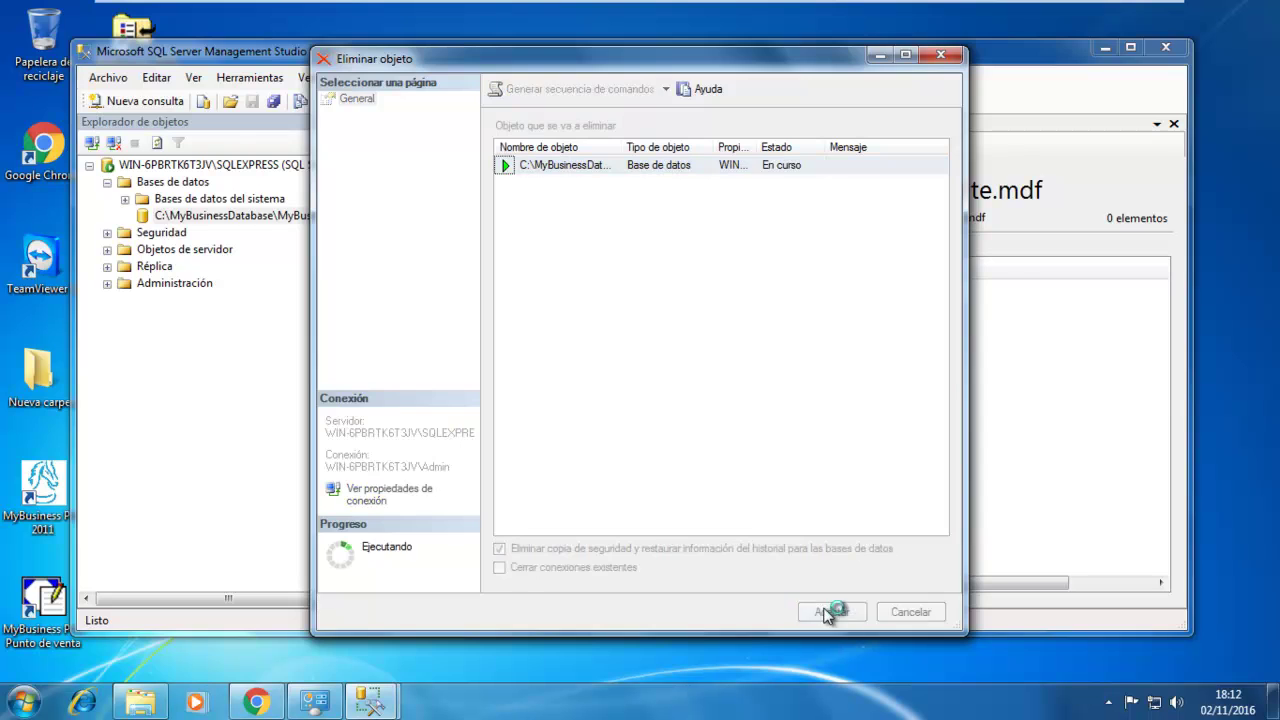
# Attach the database file MyBusinessPOS2011.mdf from C:\MyBusinessDatabase to the server
pyautogui.rightClick(160, 183)
pyautogui.click(212, 226)
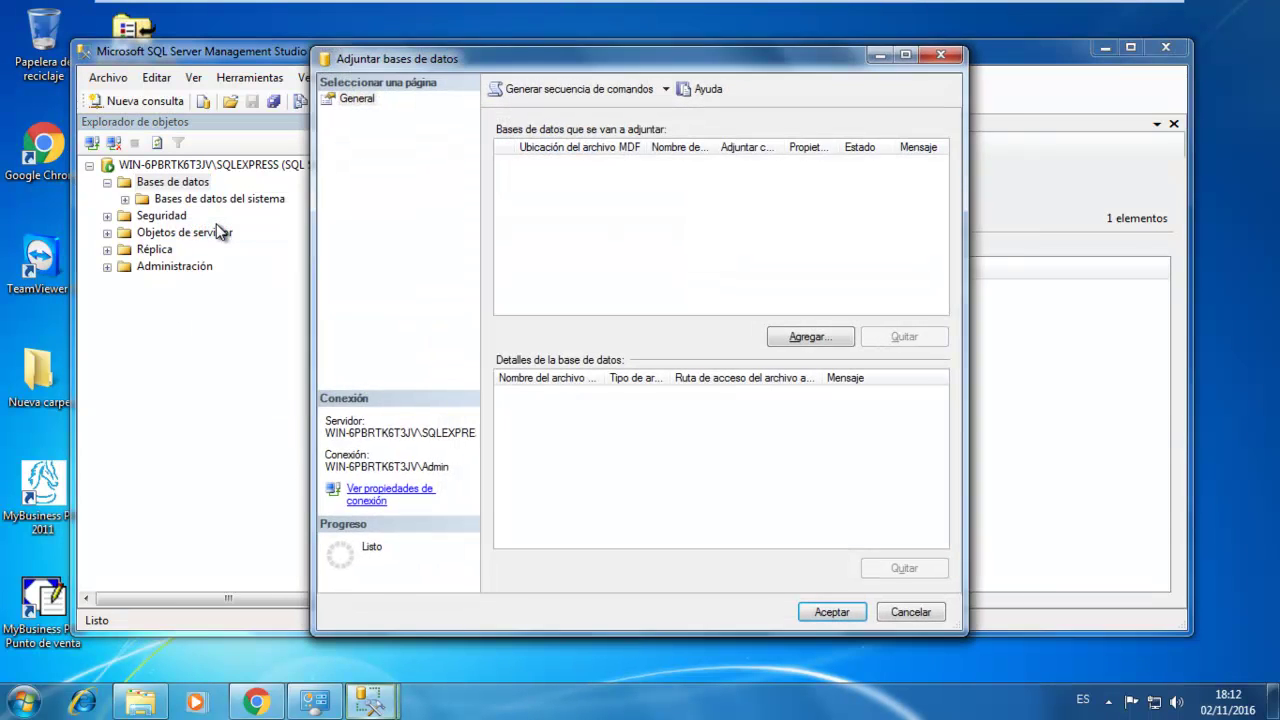
pyautogui.click(778, 337)
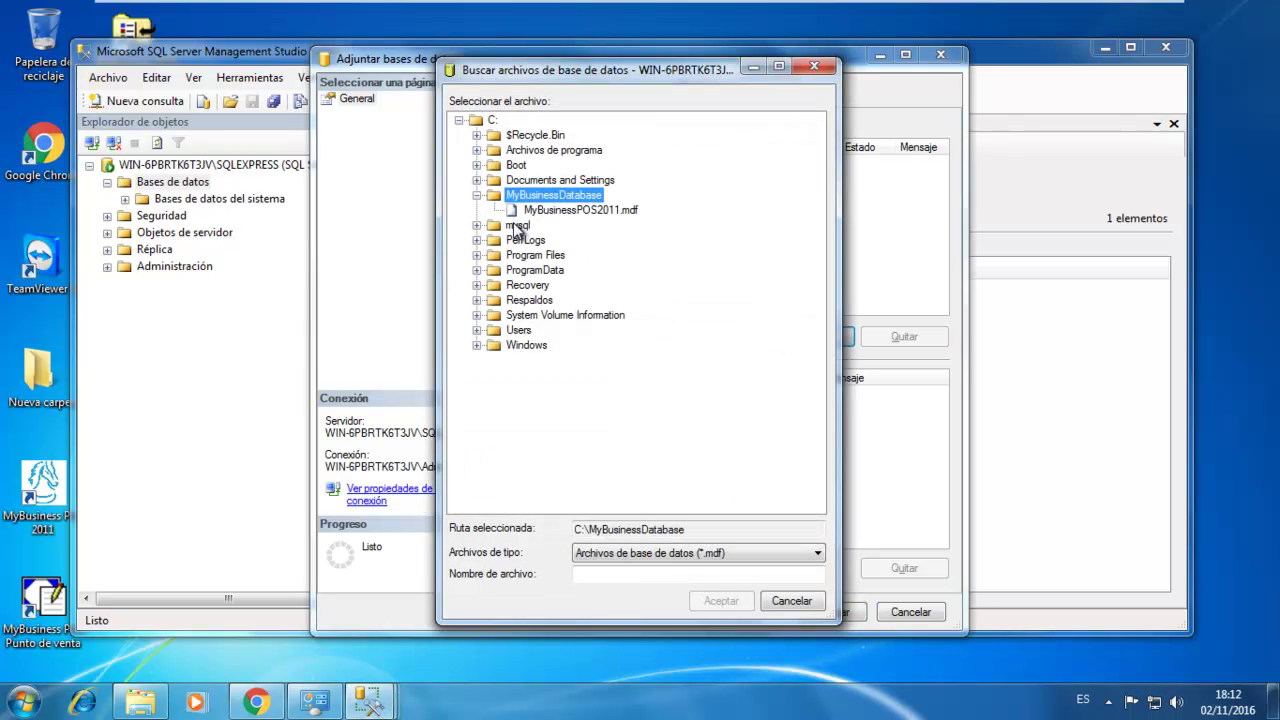
pyautogui.click(583, 210)
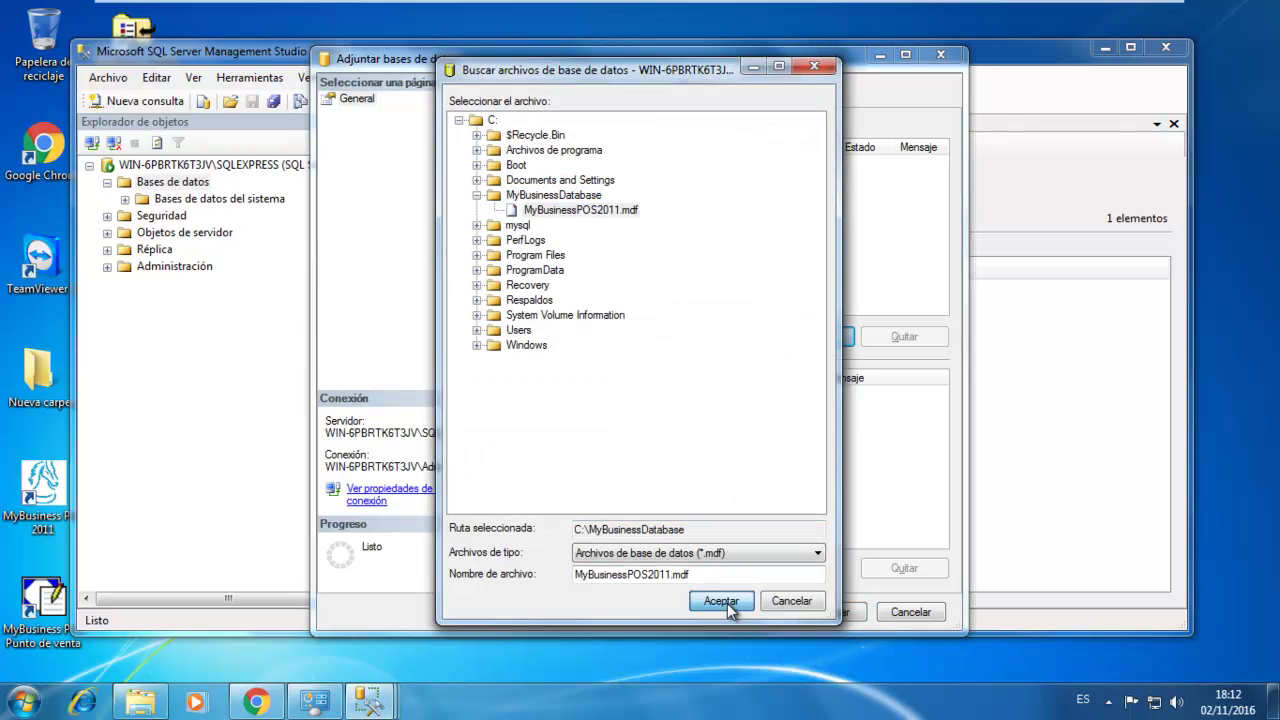
pyautogui.click(727, 603)
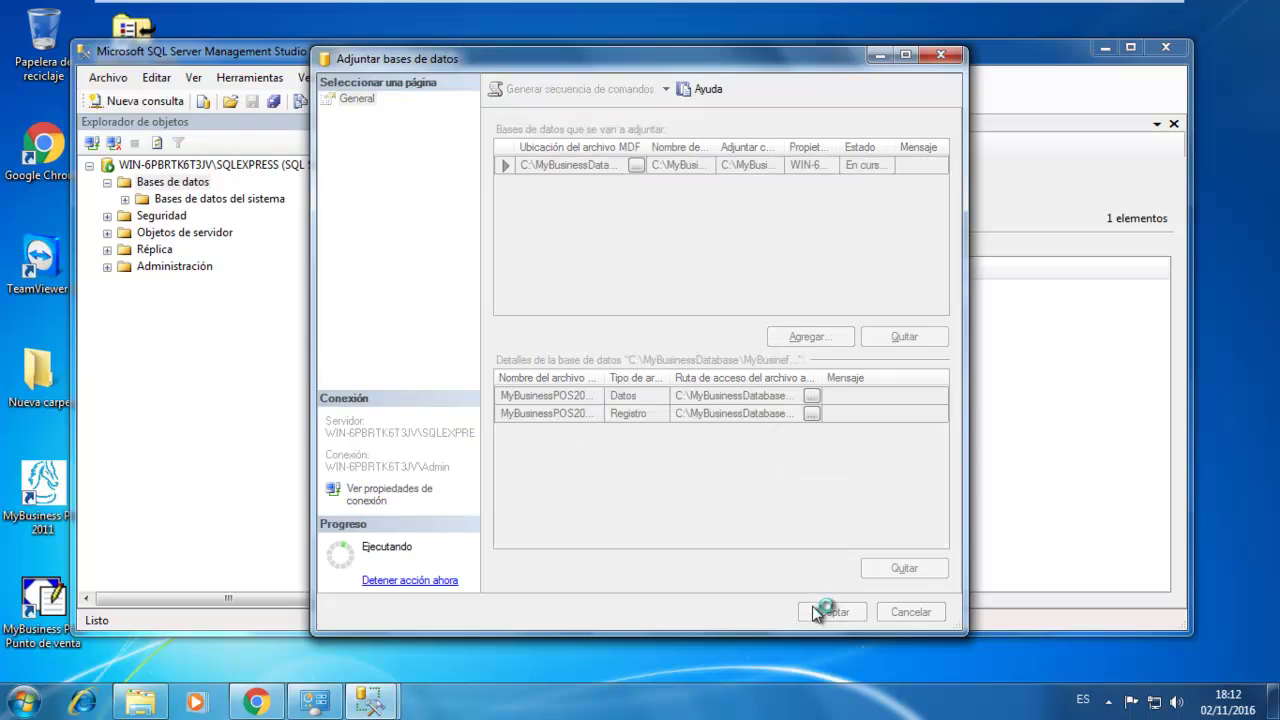
pyautogui.click(822, 611)
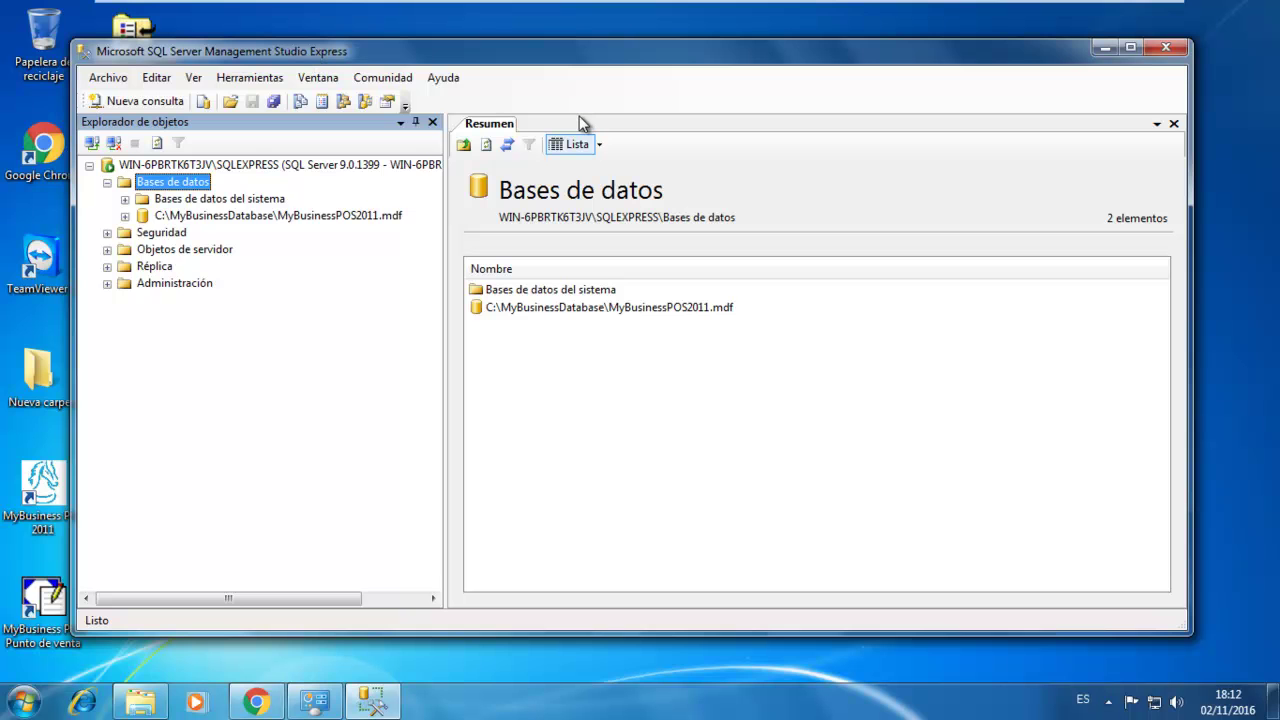
# Check the contents of the attached MyBusinessPOS2011.mdf database, and close Management Studio and the Descargas window
pyautogui.click(292, 220)
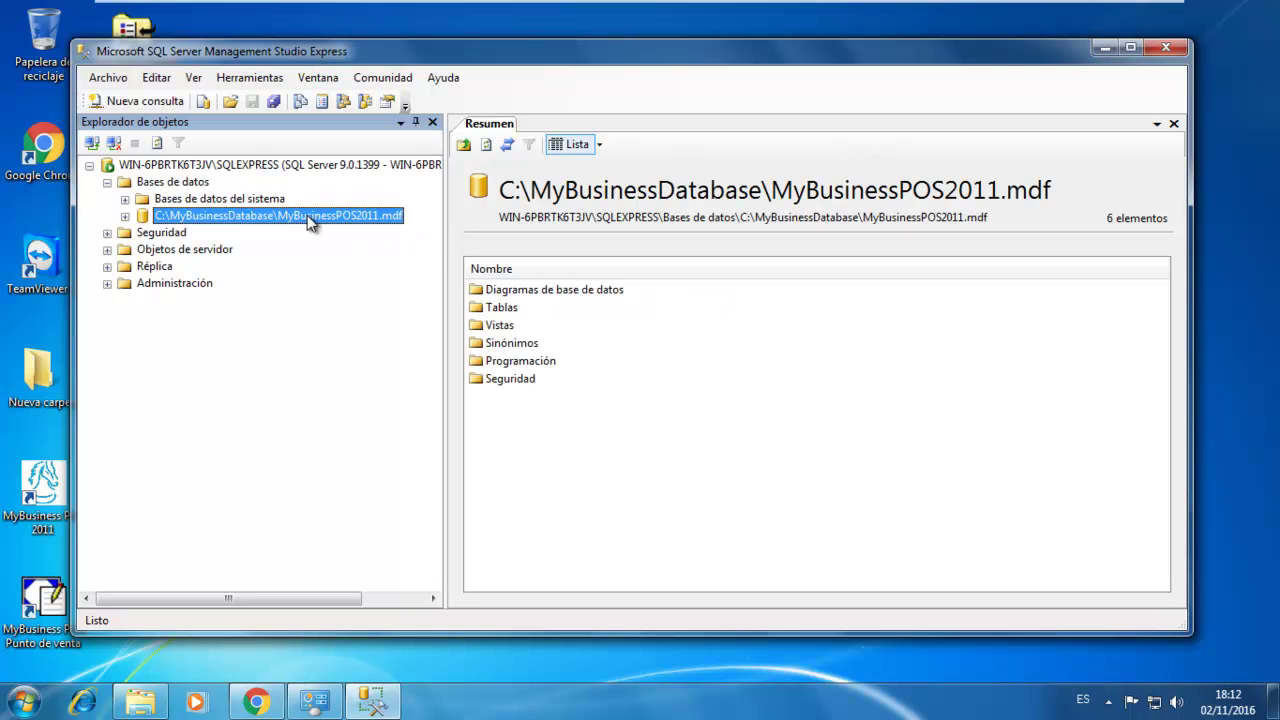
pyautogui.click(1165, 47)
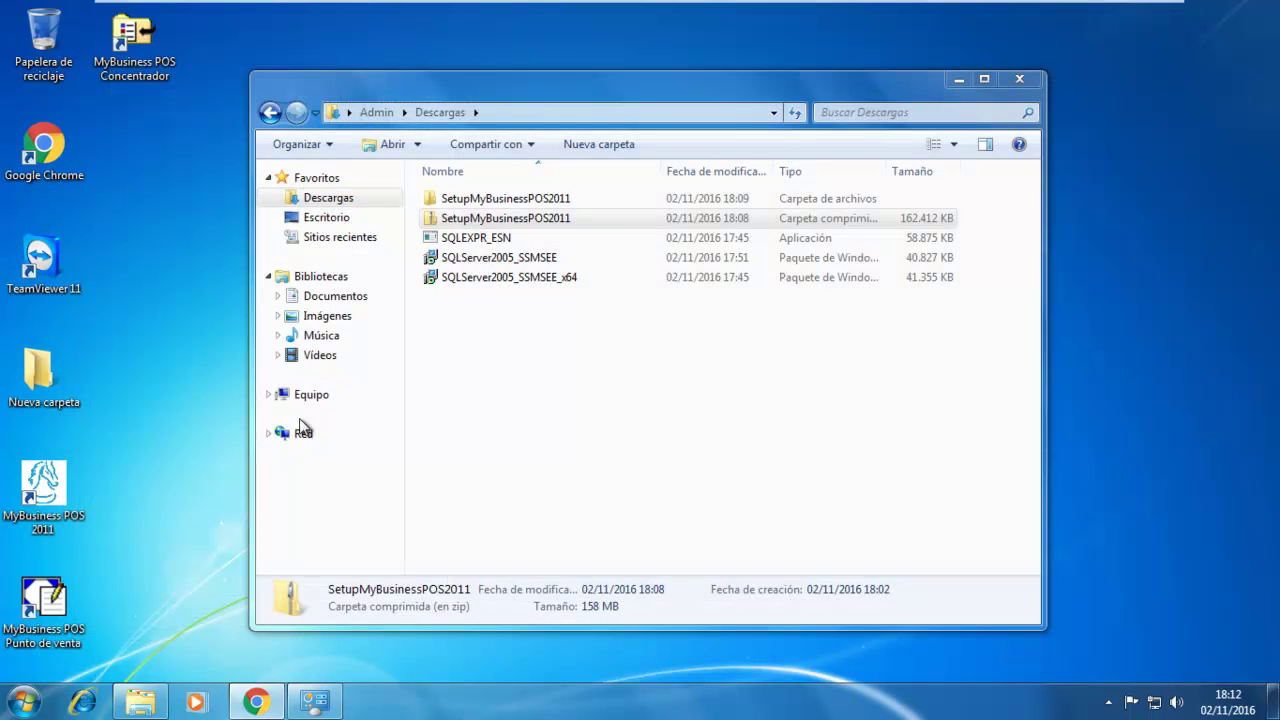
pyautogui.click(1019, 79)
# Set the MyBusiness POS 2011 desktop shortcut to always run as administrator
pyautogui.click(52, 490)
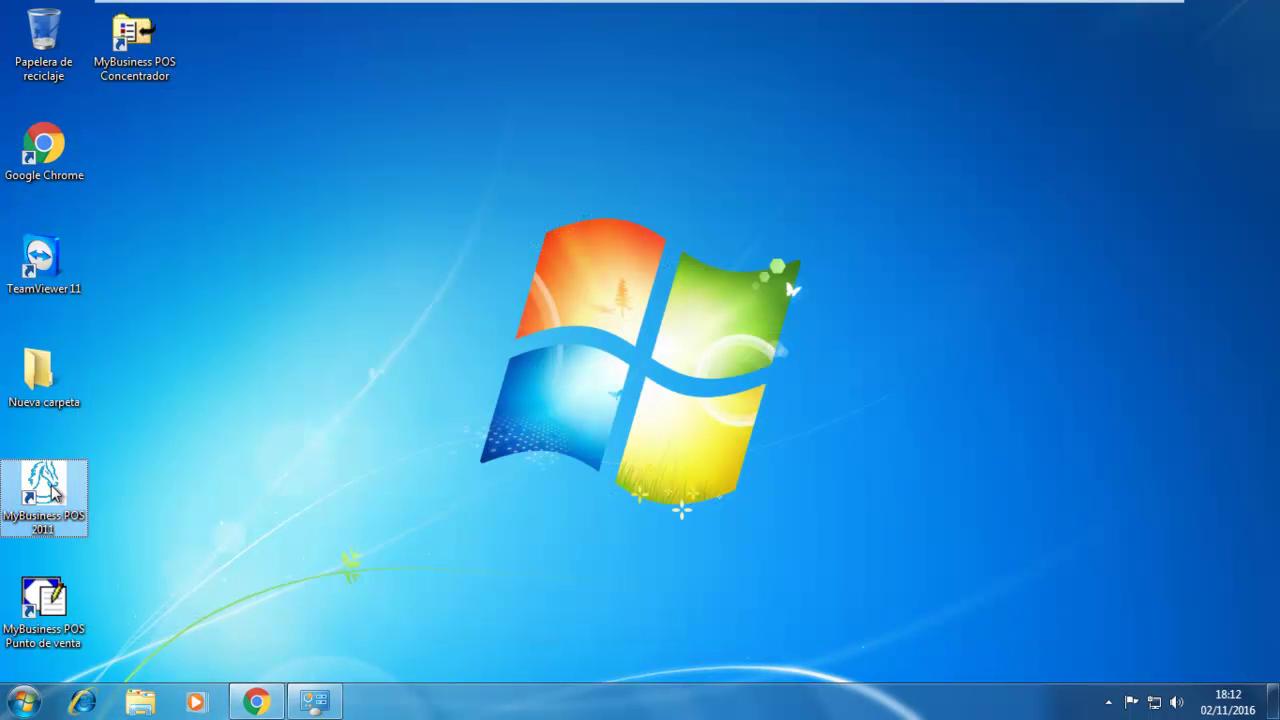
pyautogui.rightClick(54, 490)
pyautogui.click(100, 474)
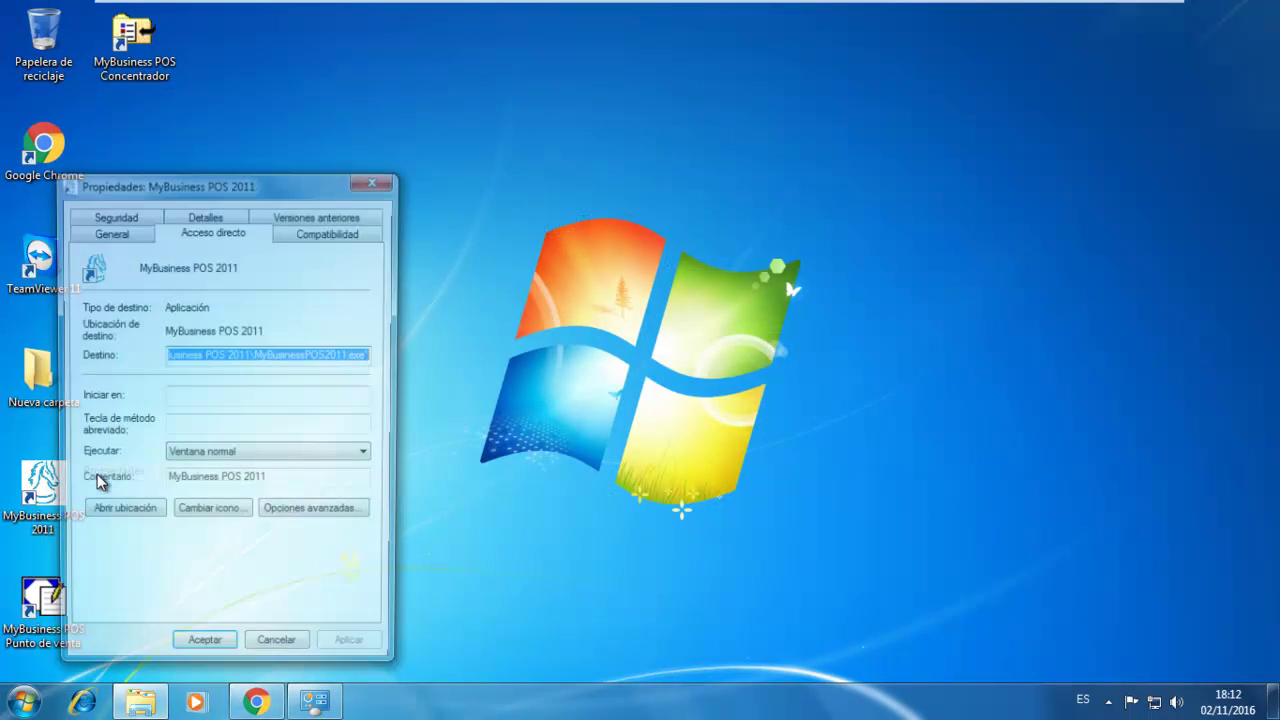
pyautogui.click(316, 234)
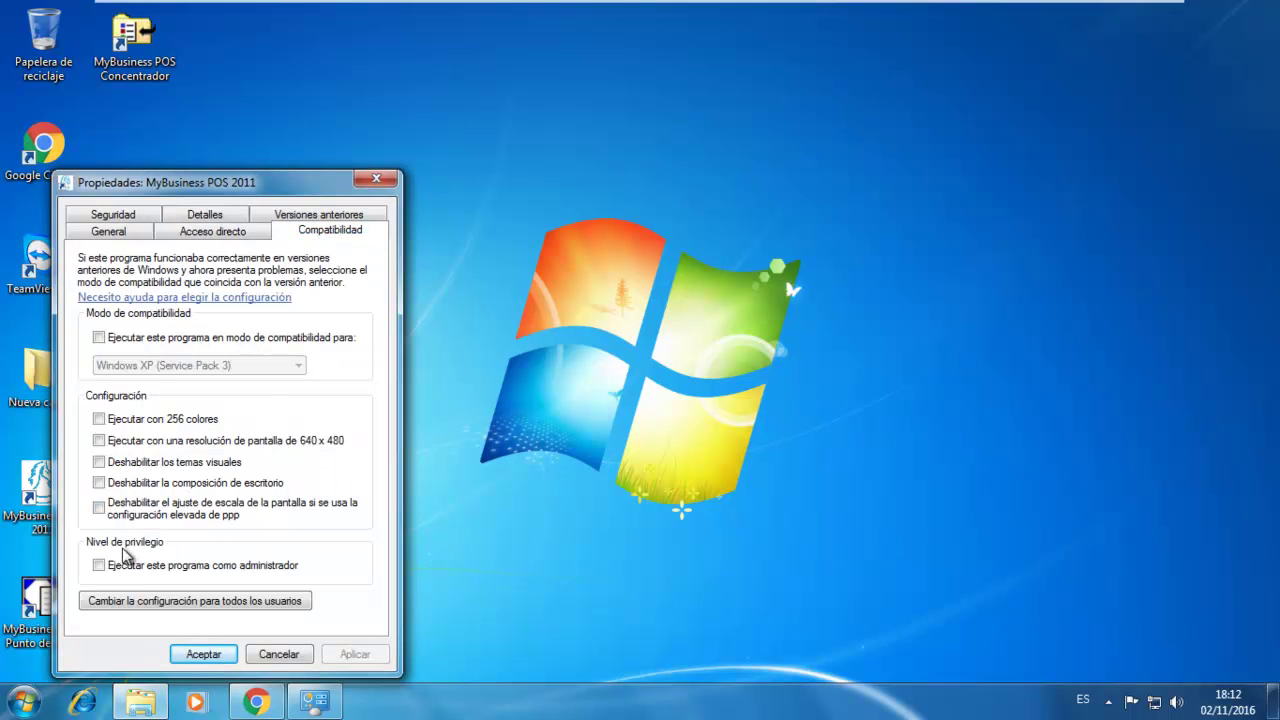
pyautogui.click(133, 566)
pyautogui.click(204, 655)
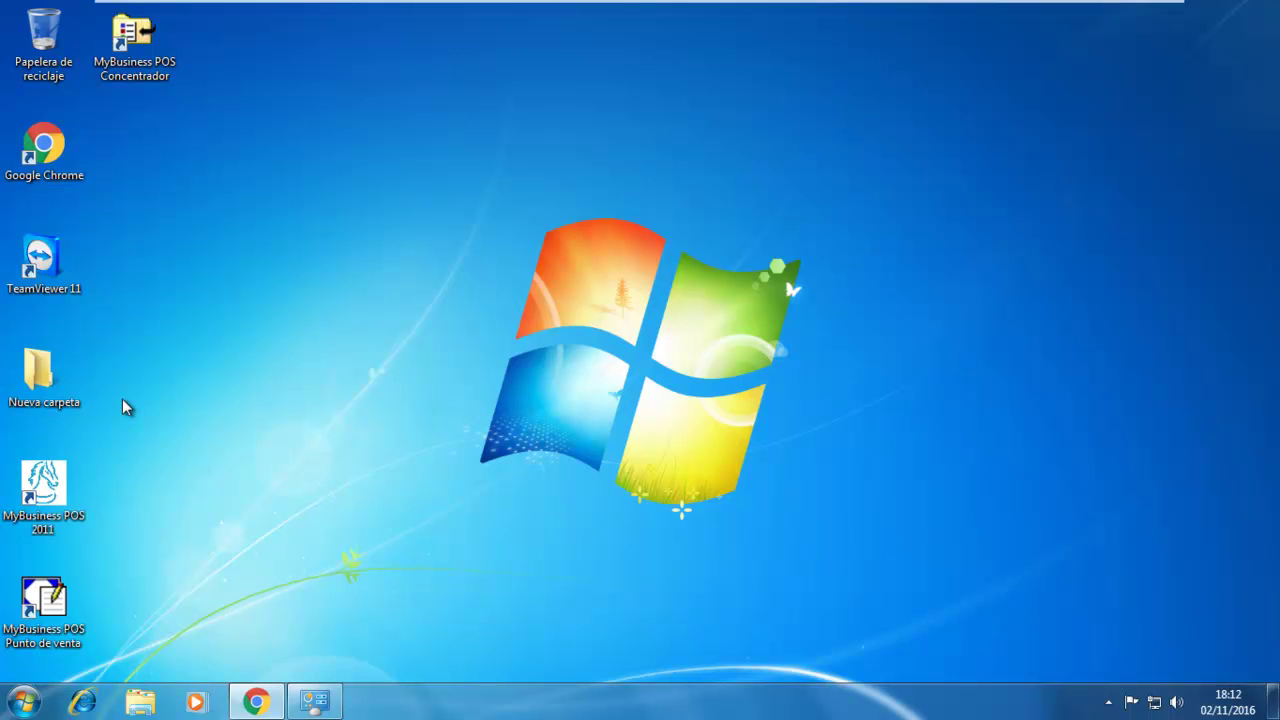
# Set the MyBusiness POS Punto de venta desktop shortcut to always run as administrator
pyautogui.rightClick(52, 578)
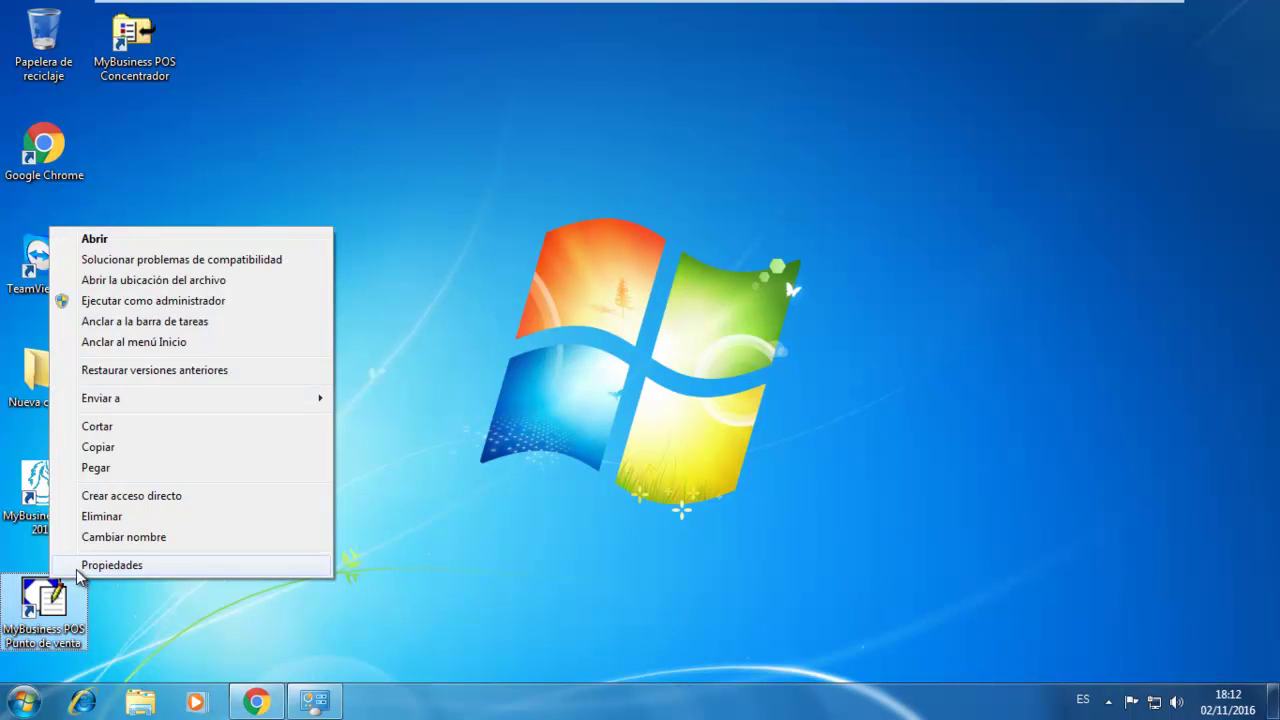
pyautogui.click(86, 568)
pyautogui.click(306, 244)
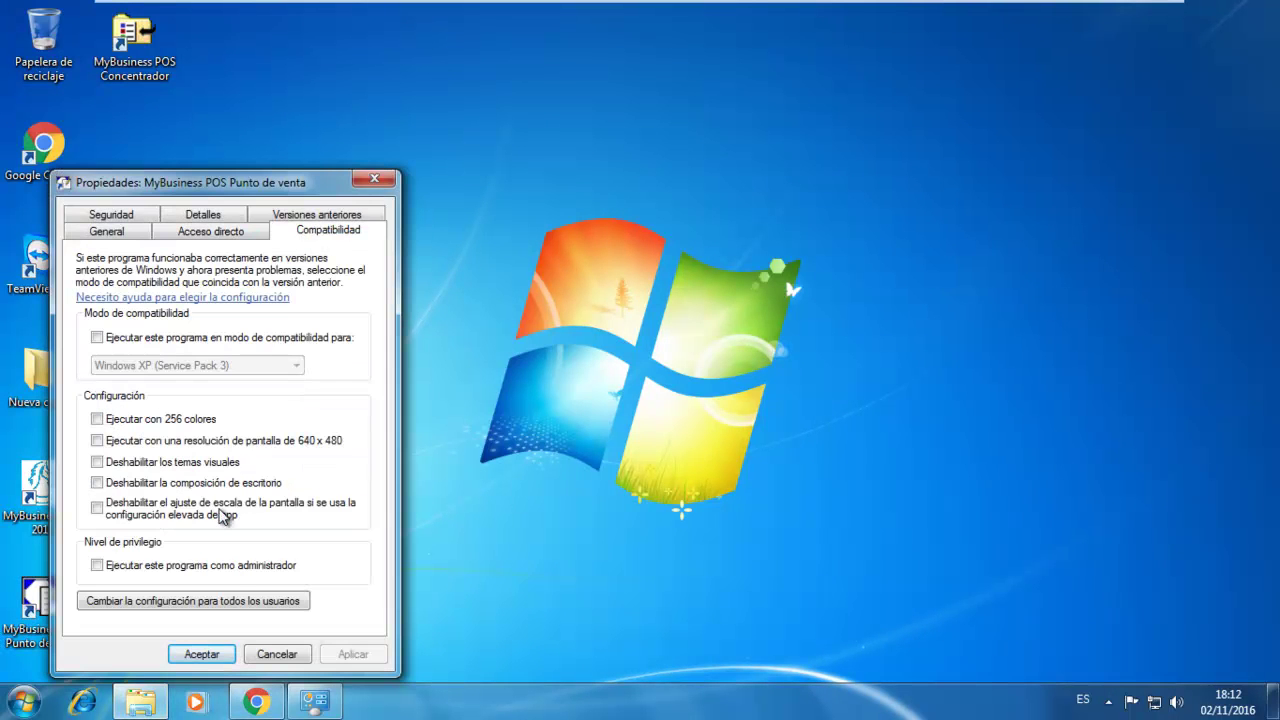
pyautogui.click(234, 566)
pyautogui.click(224, 654)
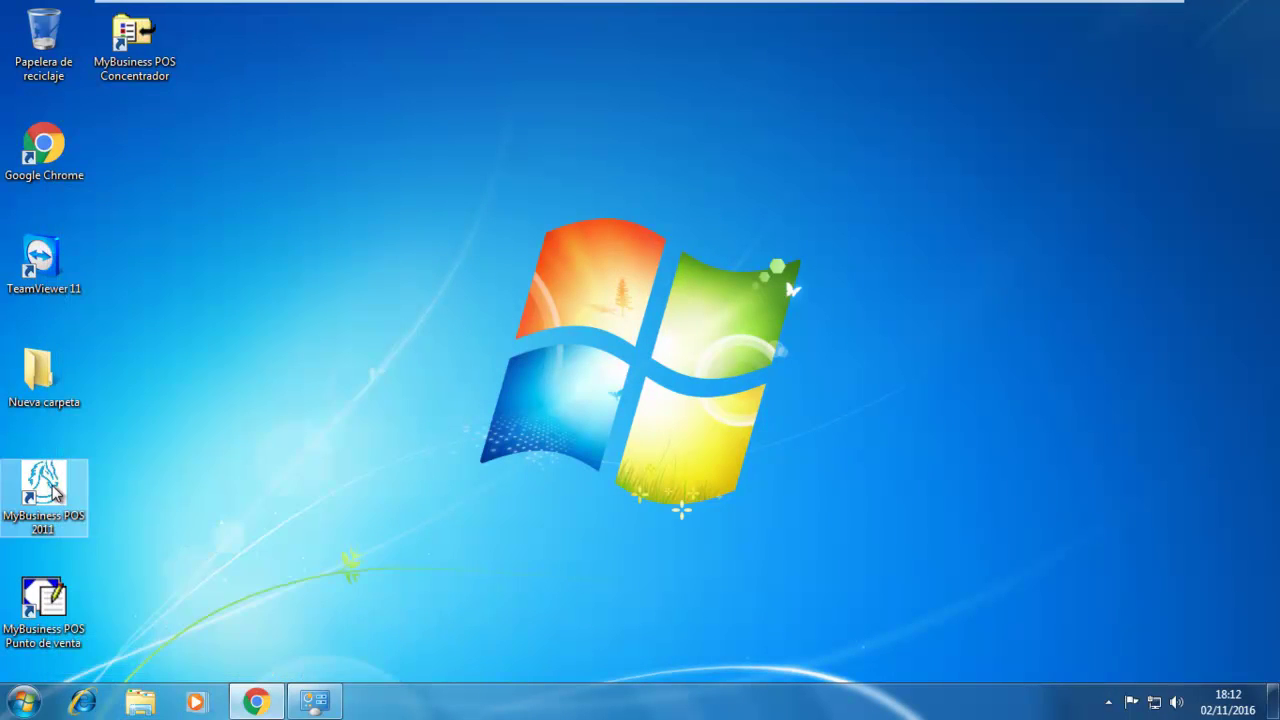
# Start MyBusiness POS 2011 and register the company EMPRESA NUEVA with the local MyBusinessPOS2011.mdf database
pyautogui.doubleClick(43, 490)
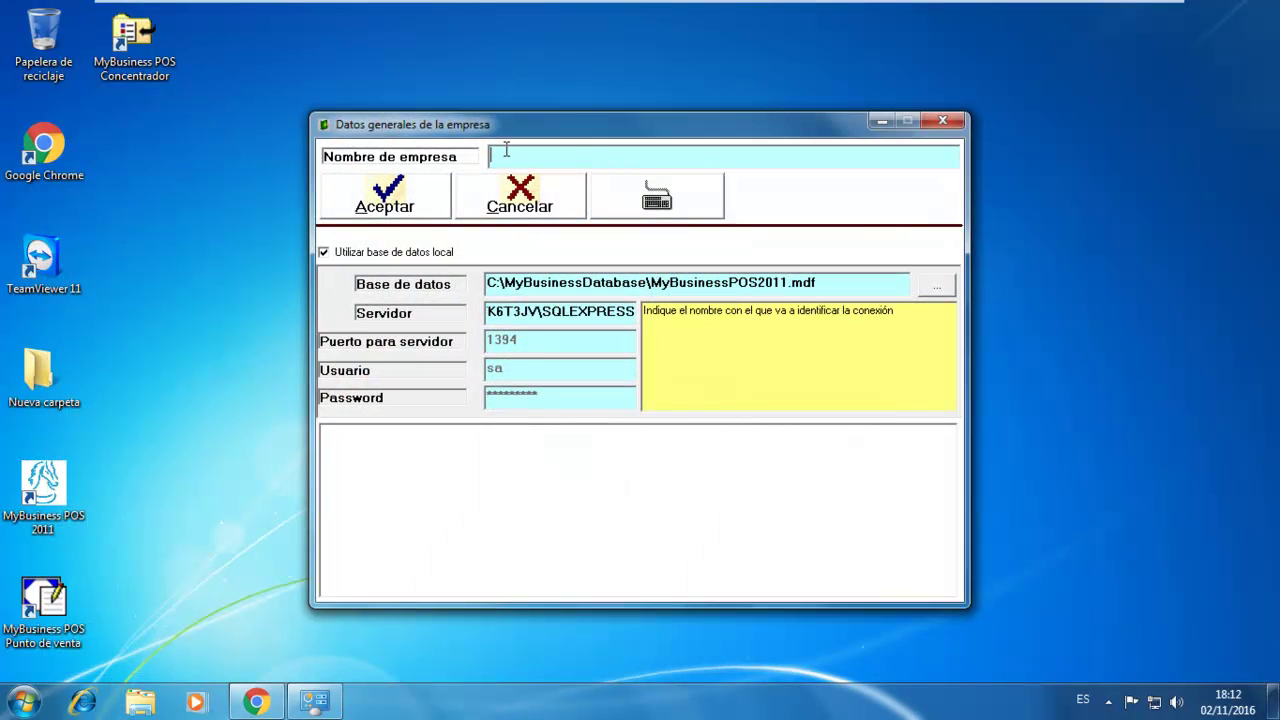
pyautogui.write('EMPRESA NUEVA')
pyautogui.press('Return')
pyautogui.press('Return')
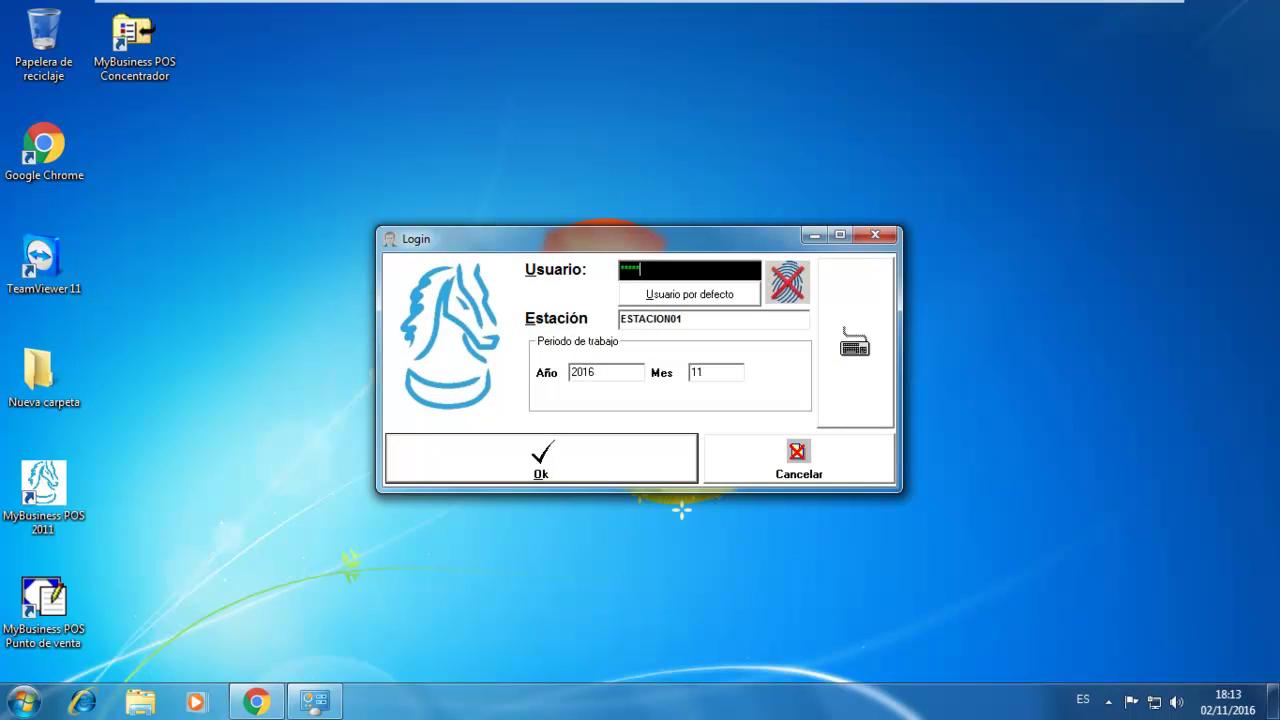
# Log in at station ESTACION01 and allow MyBusinessPOS2011 through the Windows firewall on private and public networks
pyautogui.press('Return')
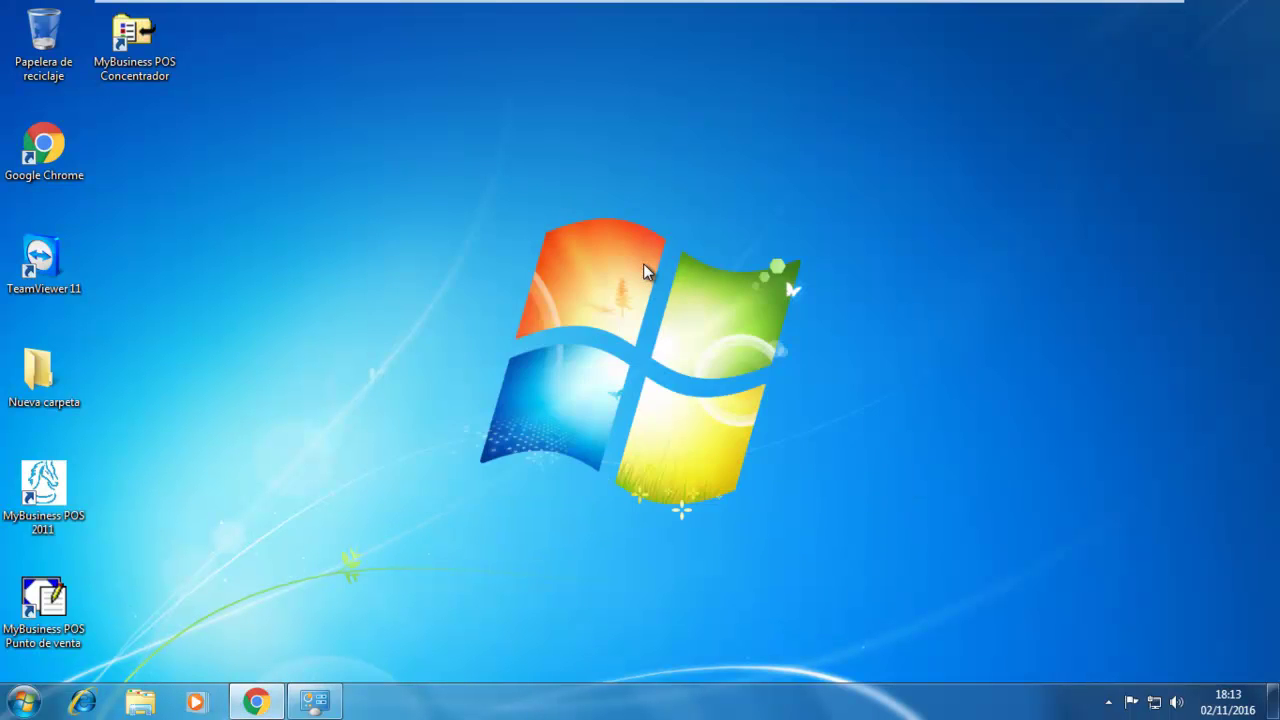
pyautogui.click(556, 400)
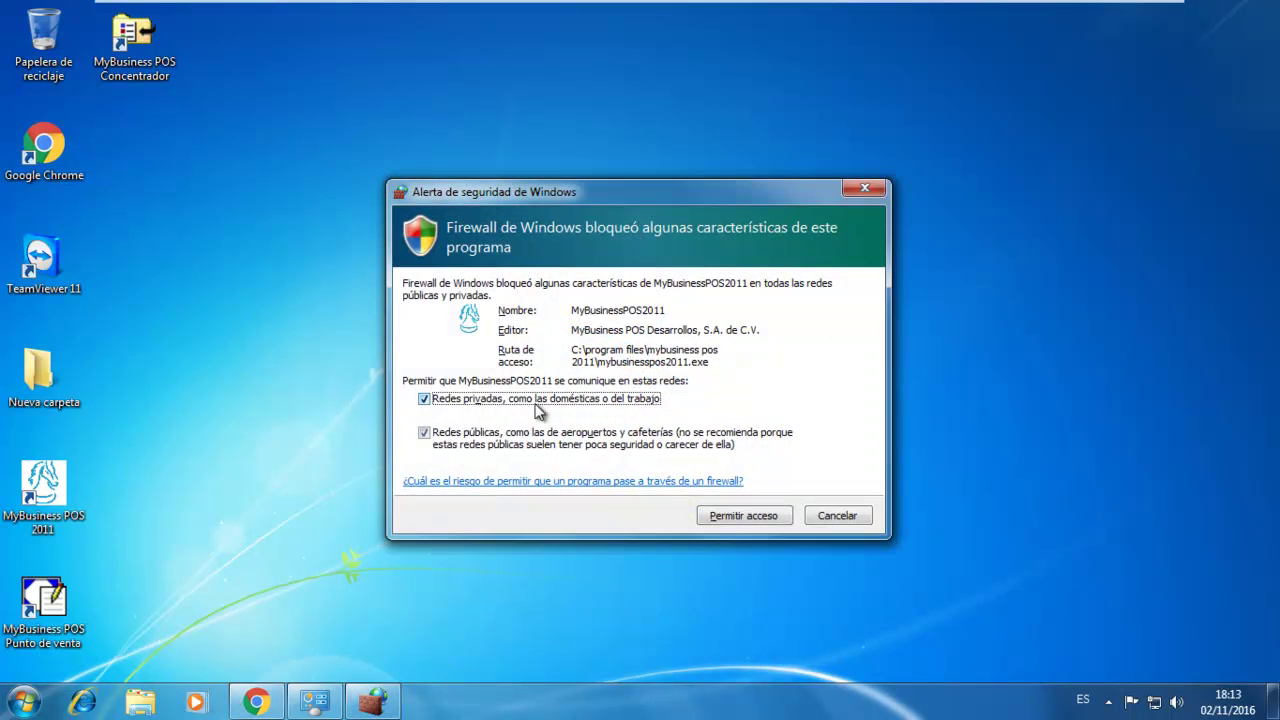
pyautogui.click(742, 515)
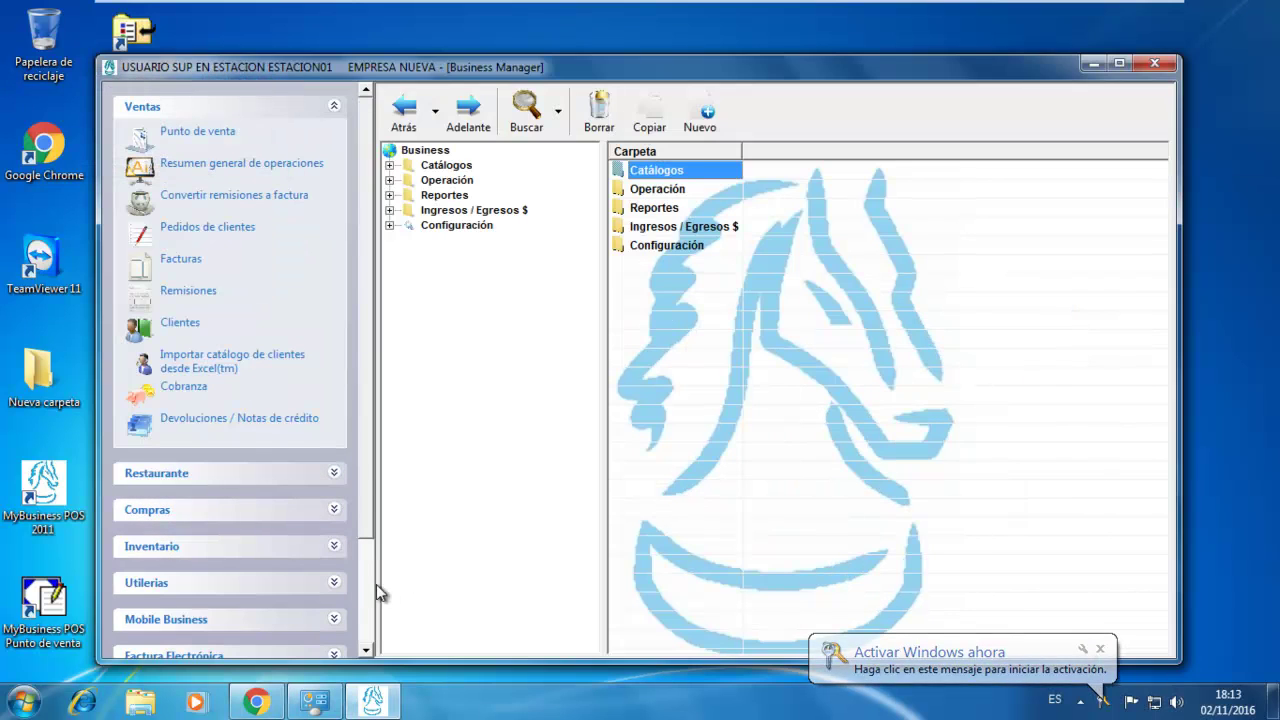
# Copy the software code from the Acerca de information in the Configuración group, and close the dialog
pyautogui.moveTo(363, 498); pyautogui.dragTo(361, 645)
pyautogui.click(272, 600)
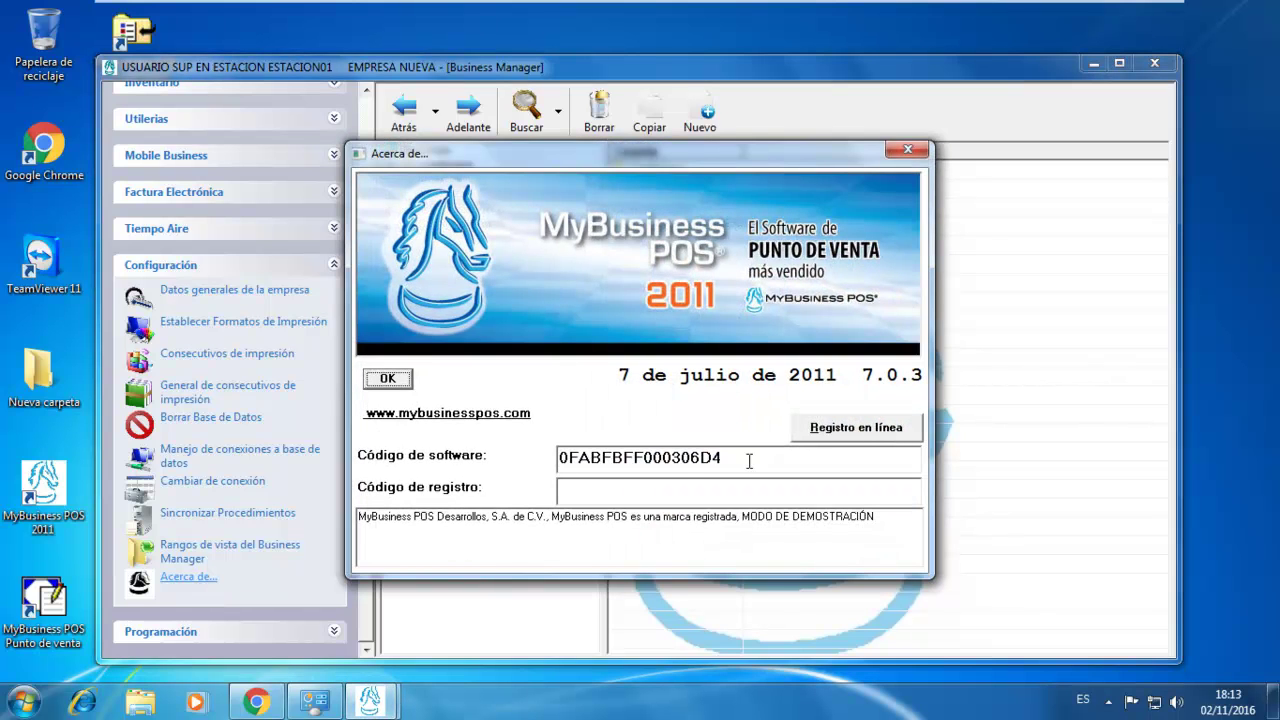
pyautogui.moveTo(775, 458); pyautogui.dragTo(595, 470)
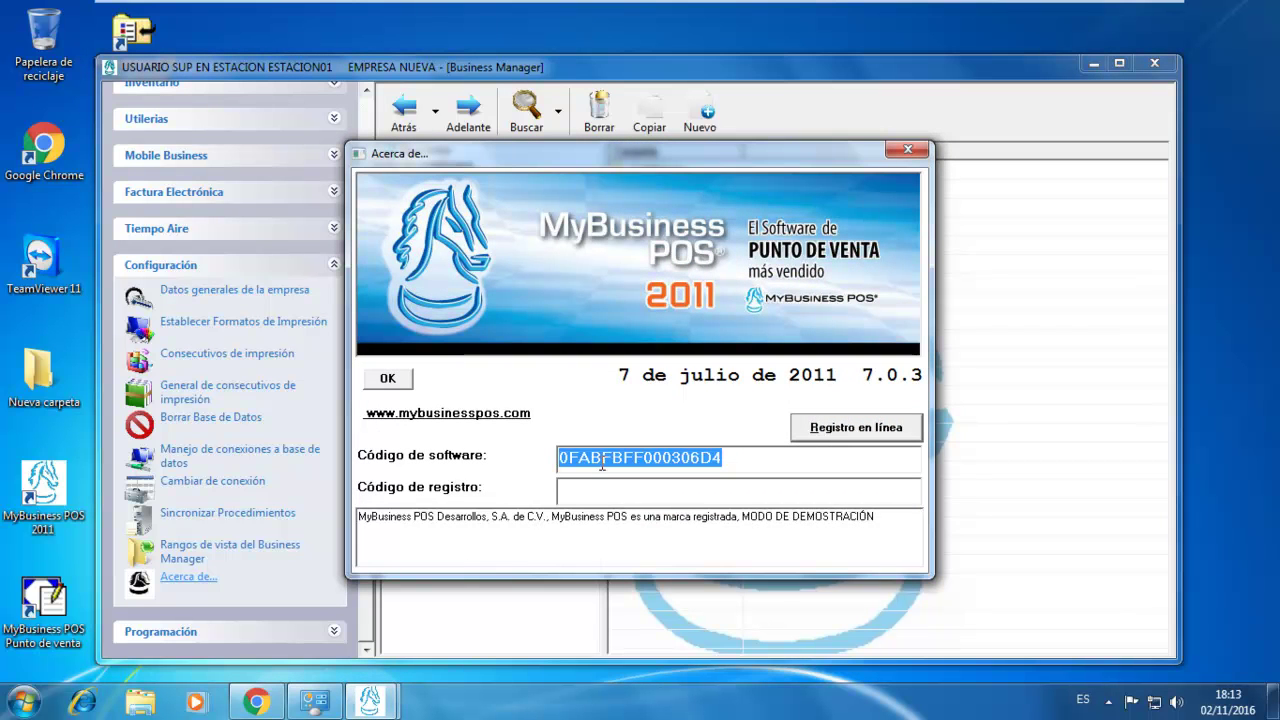
pyautogui.rightClick(602, 465)
pyautogui.click(640, 526)
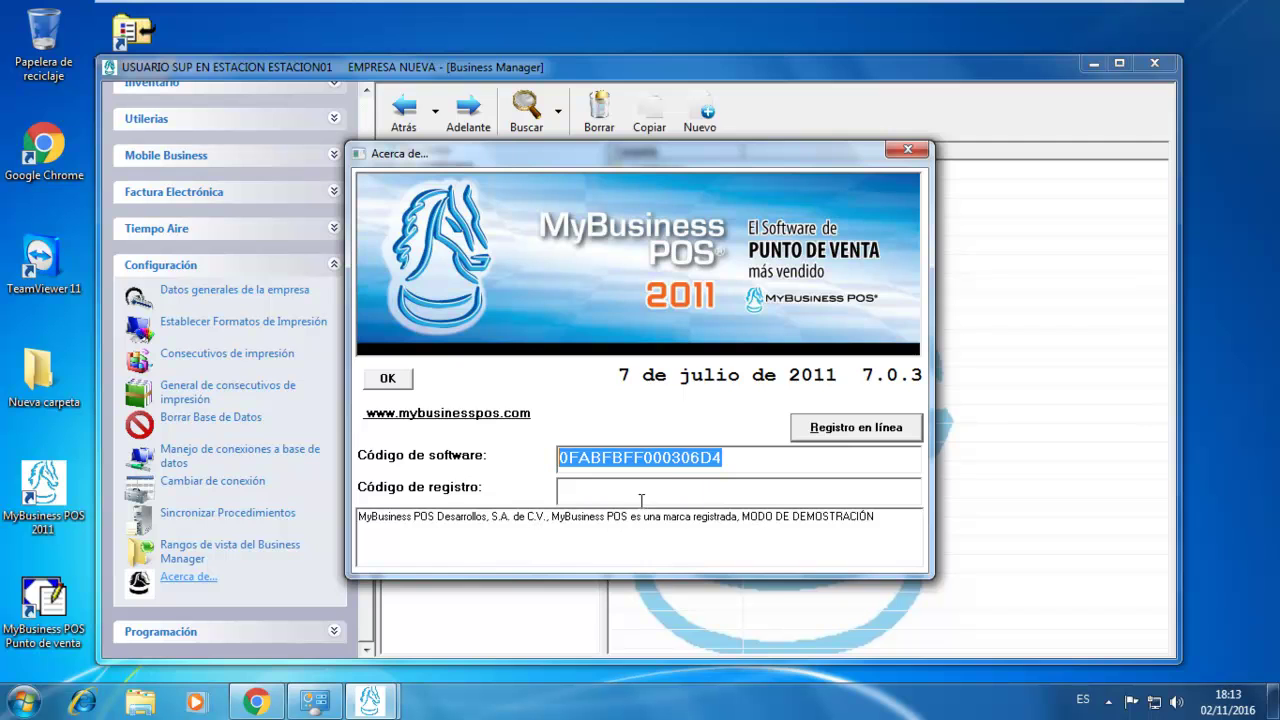
pyautogui.click(907, 149)
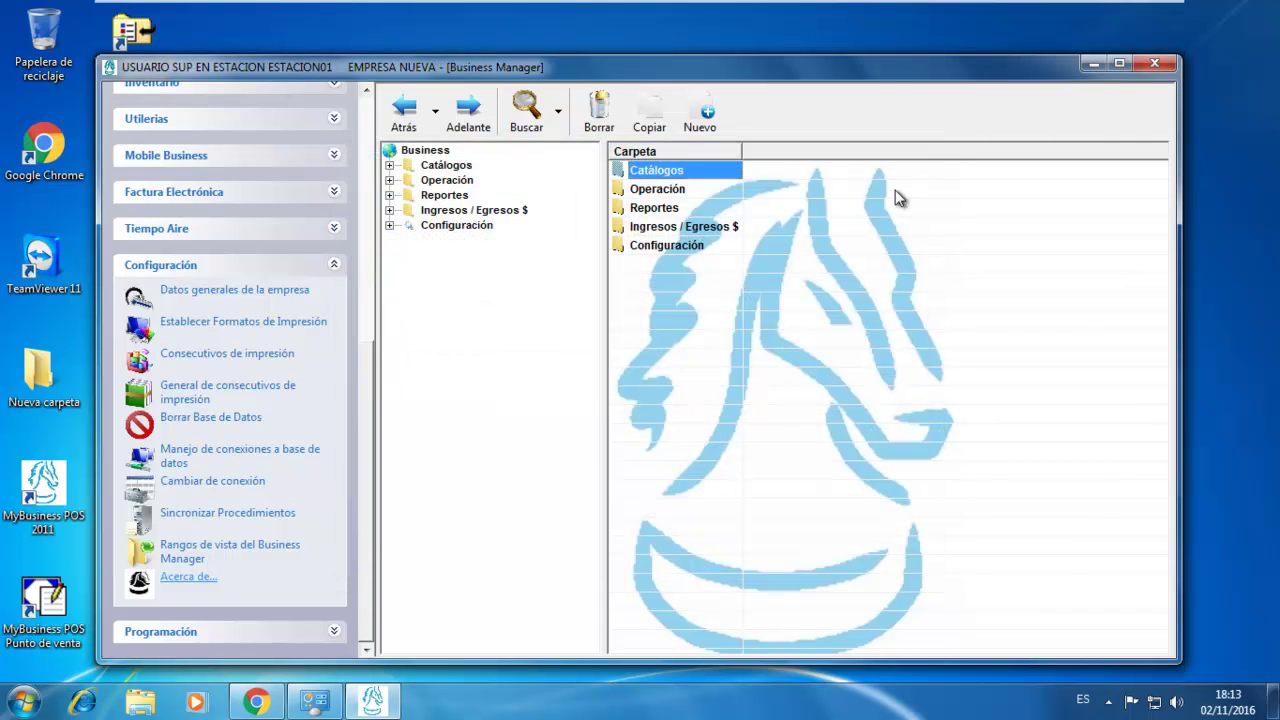
# Collapse the Configuración group and close the Business Manager window
pyautogui.click(306, 268)
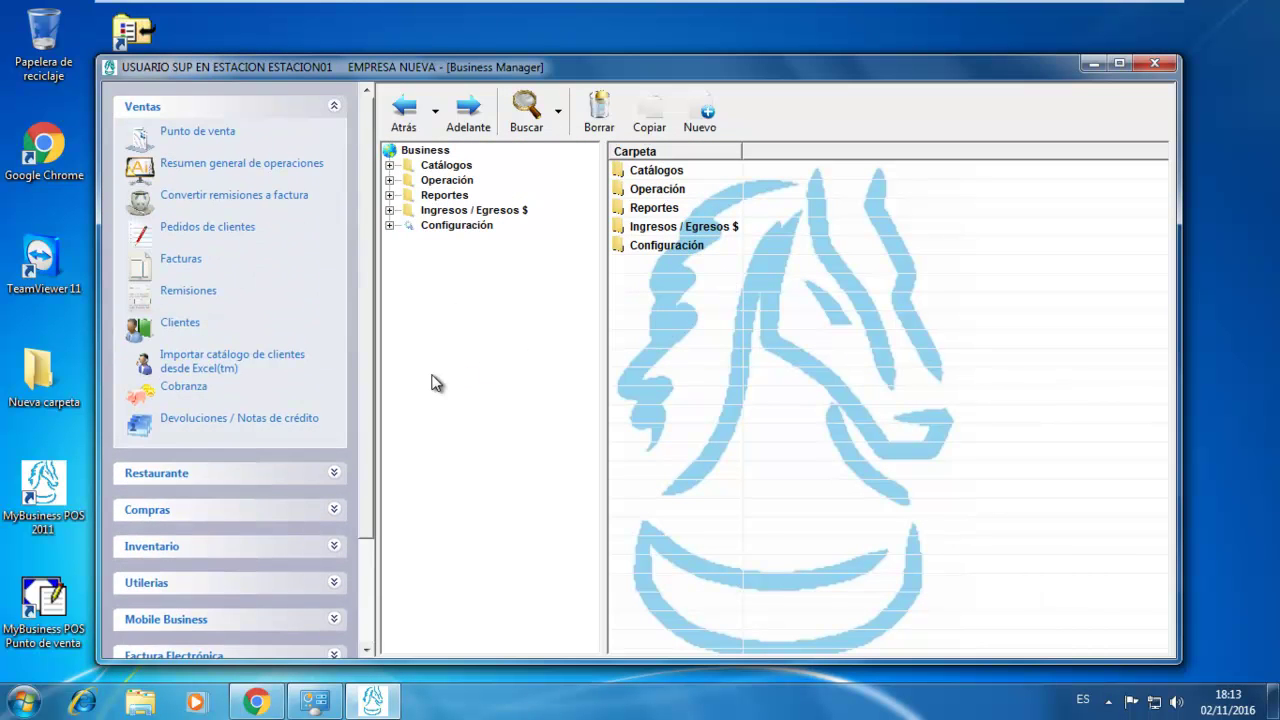
pyautogui.scroll(-1, 350, 100)
pyautogui.scroll(1, 365, 110)
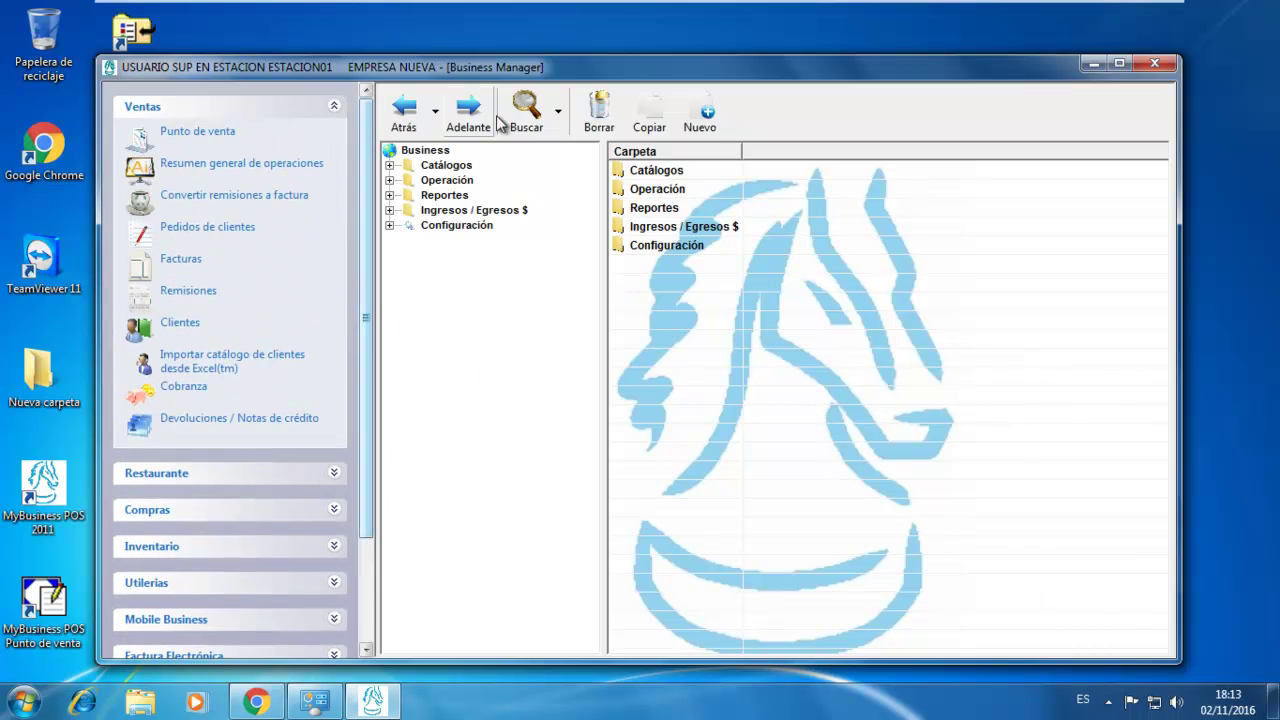
pyautogui.click(1155, 63)
pyautogui.moveTo(948, 8)
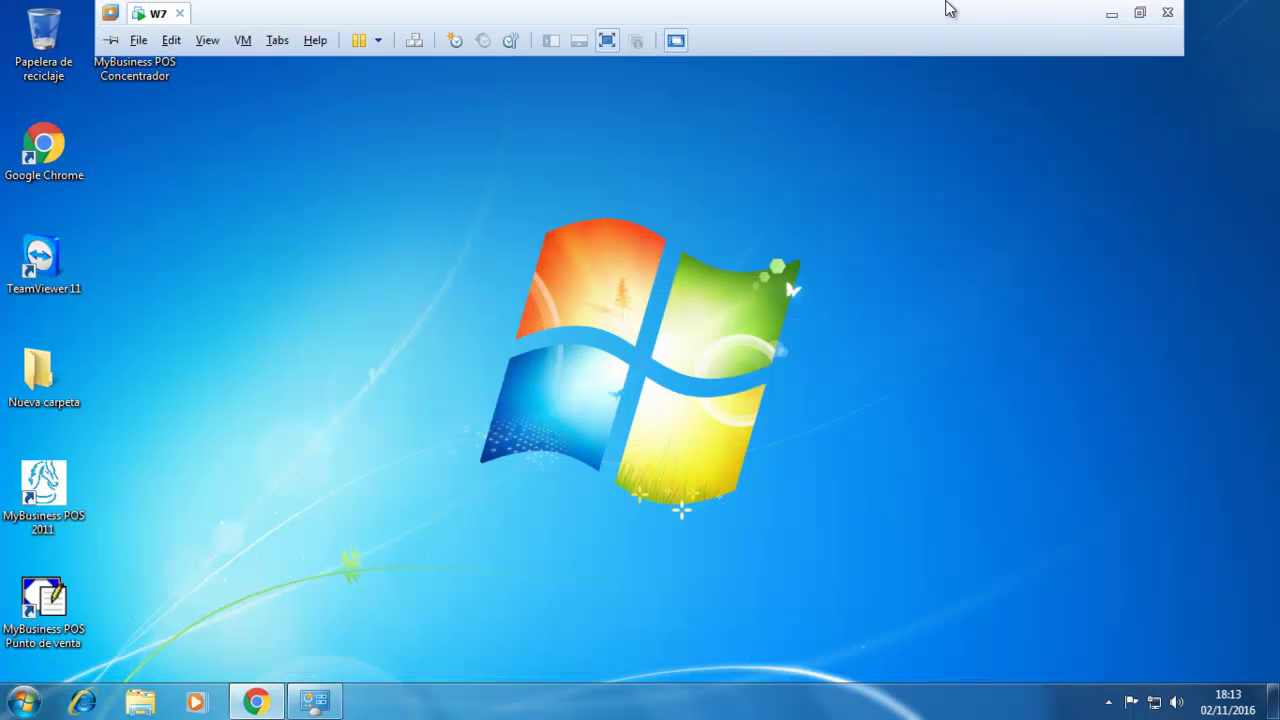